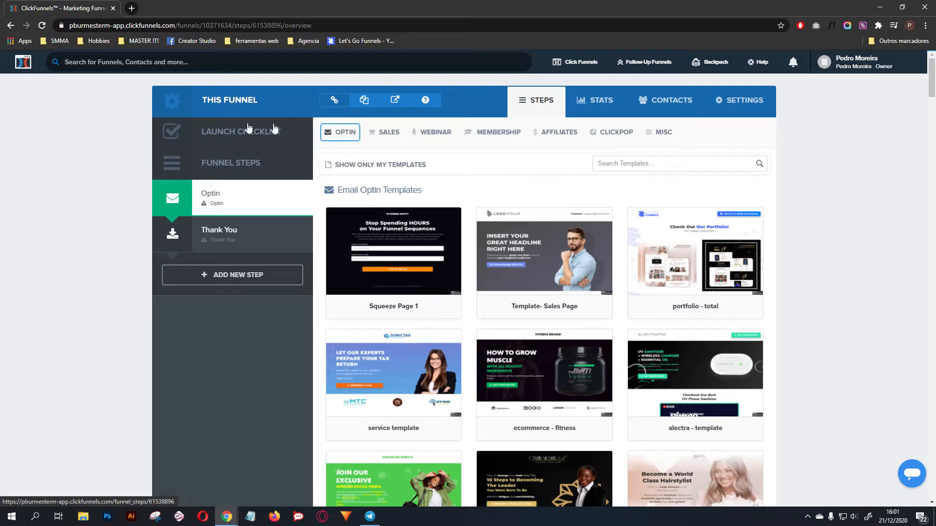
Step: Create a new funnel step named Squeeze Page with the path left empty
left_click(241, 279)
type("S")
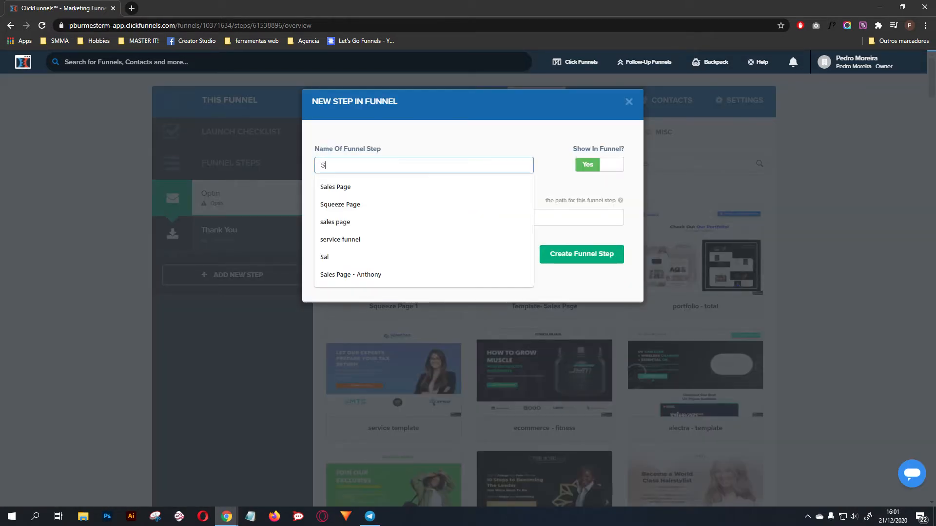
type("q")
left_click(422, 180)
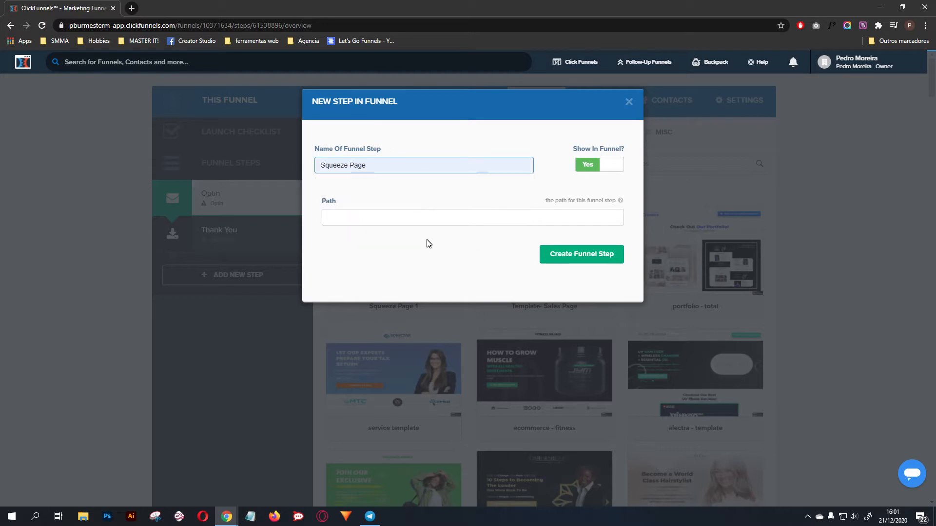
left_click_drag(322, 199, 349, 198)
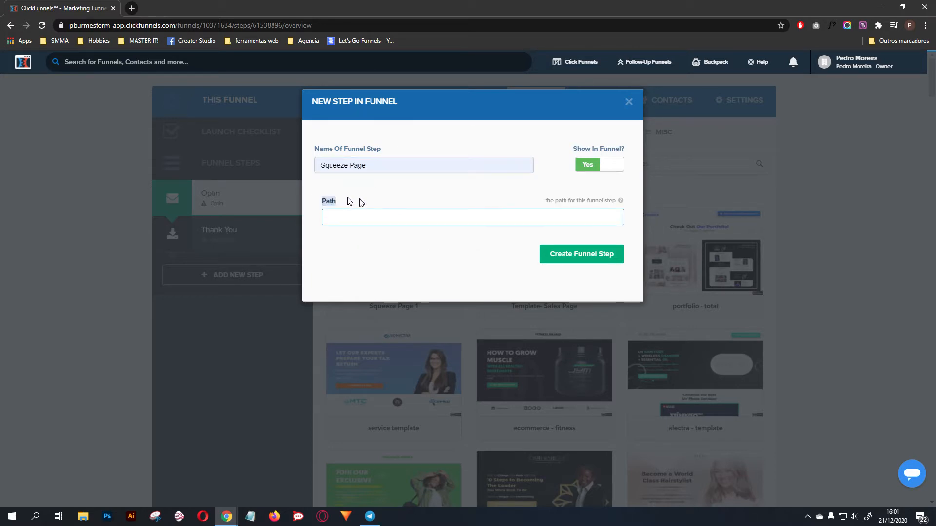
left_click(359, 199)
left_click(587, 260)
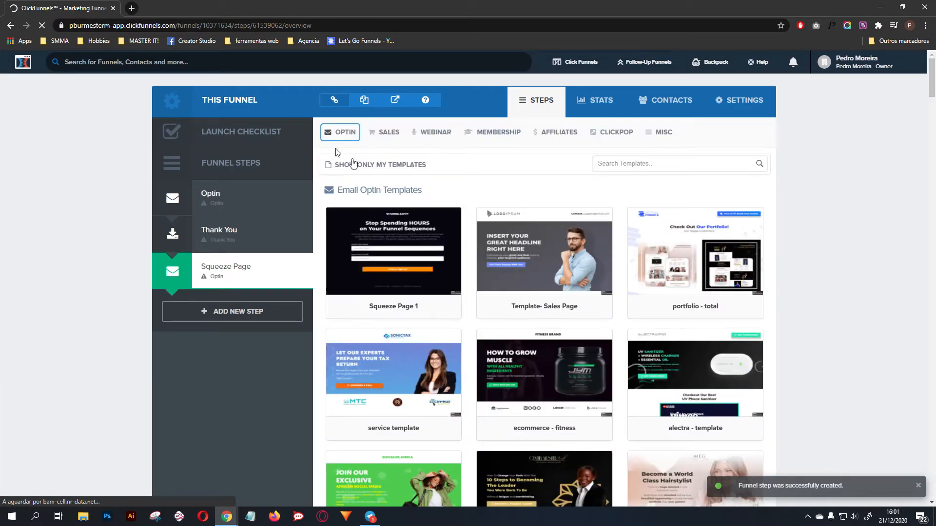
Step: Filter the Email Optin templates for the new step by the "blank" tag
mouse_move(335, 134)
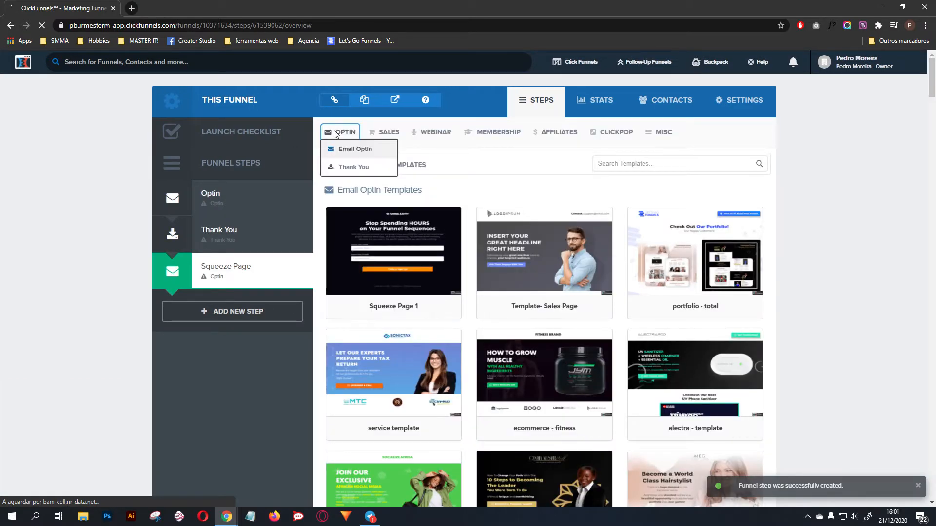
left_click(351, 152)
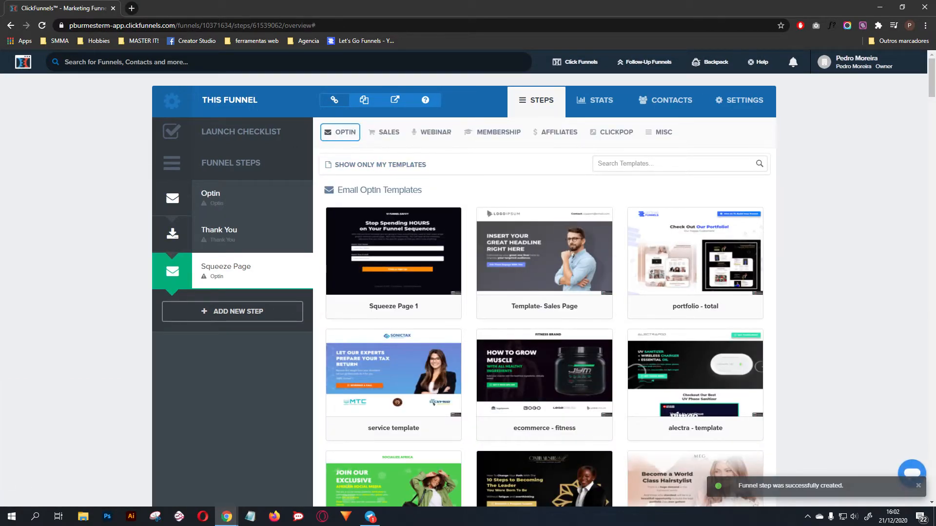
scroll(560, 341, "down", 15)
scroll(561, 341, "down", 3)
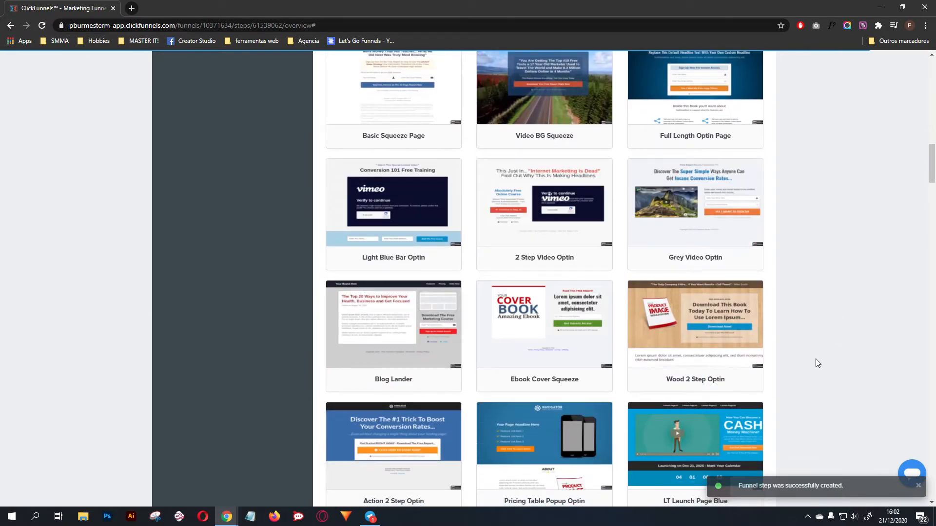
scroll(817, 363, "up", 18)
left_click(653, 164)
type("blank")
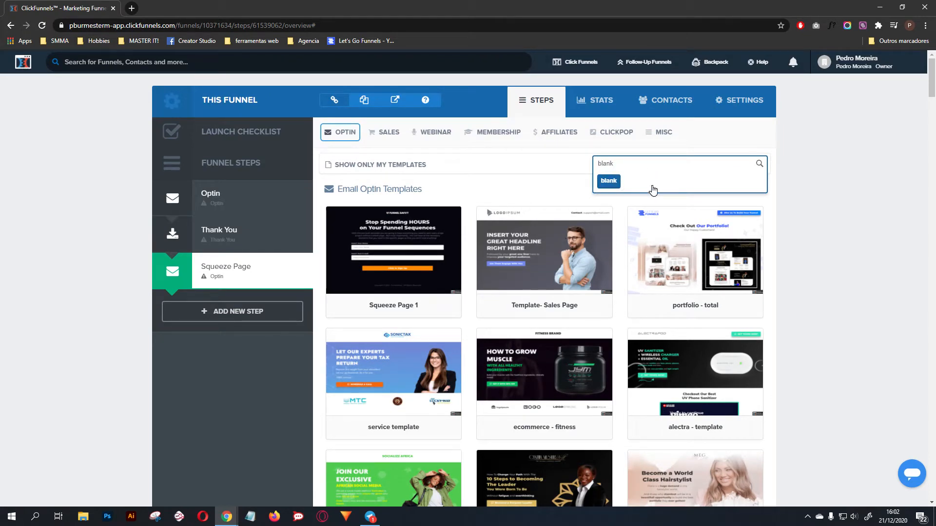
left_click(652, 186)
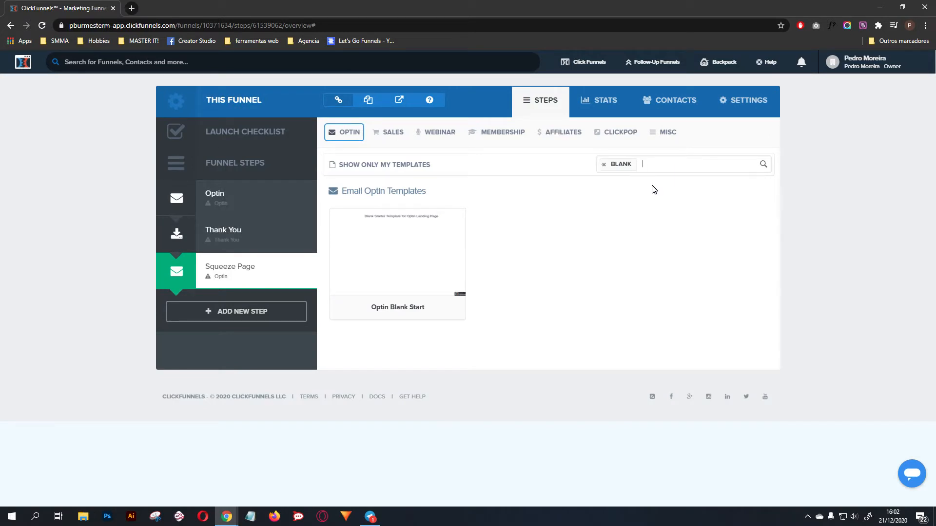
Step: Apply the Optin Blank Start template to the Squeeze Page step and open the page for editing
mouse_move(413, 251)
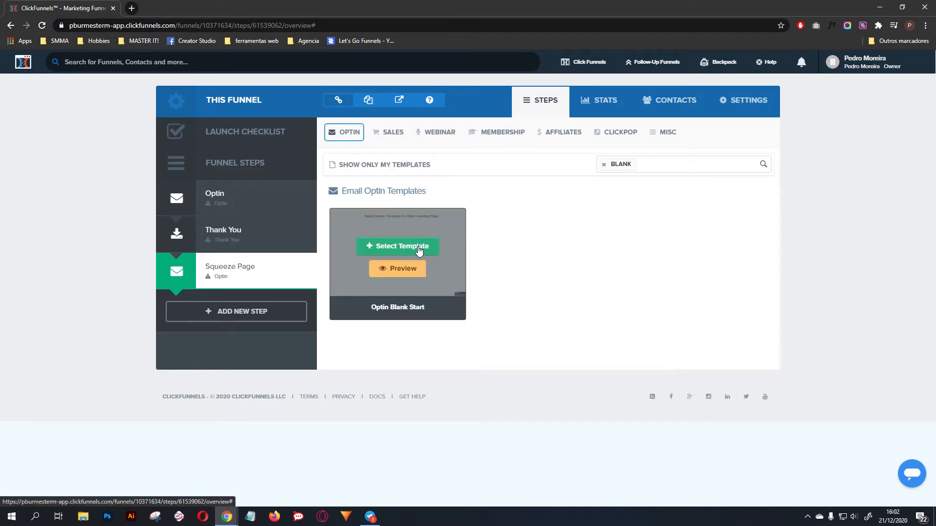
left_click(418, 247)
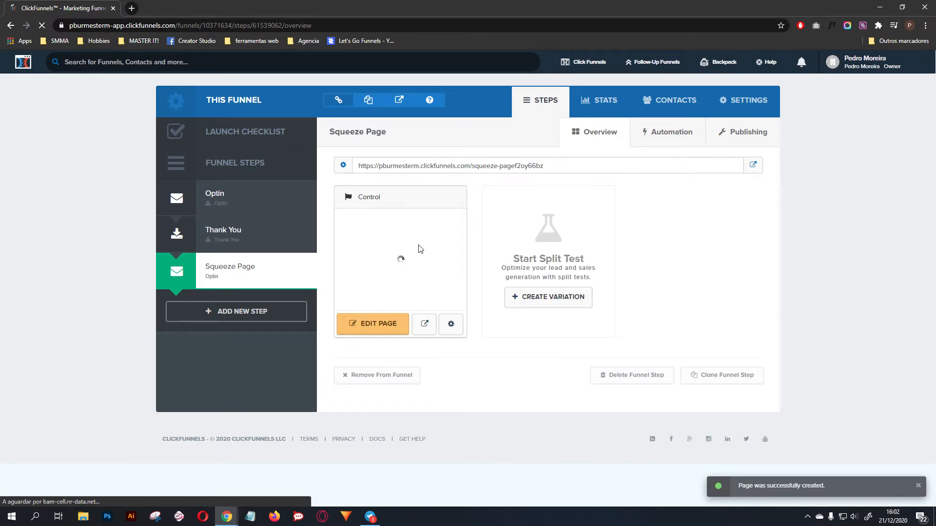
left_click(380, 325)
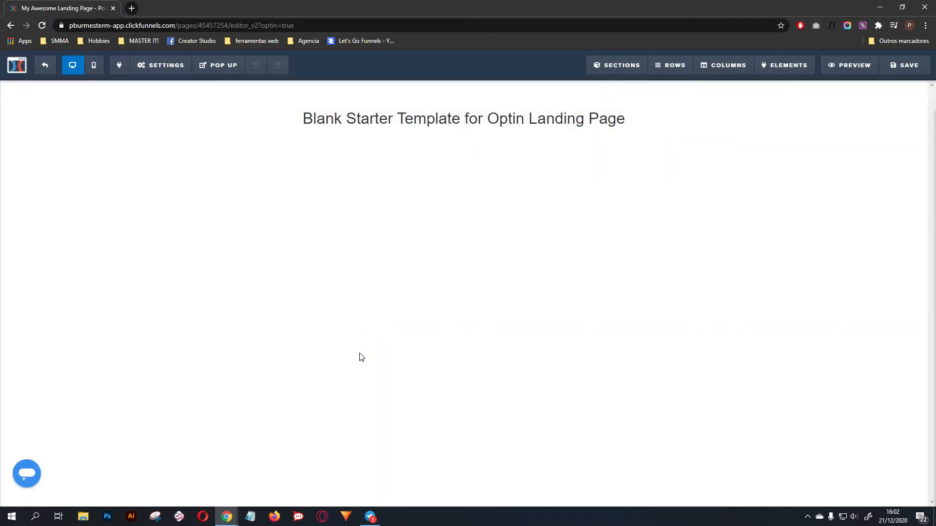
Step: Delete the starter template headline and insert an image element in its place
left_click(712, 102)
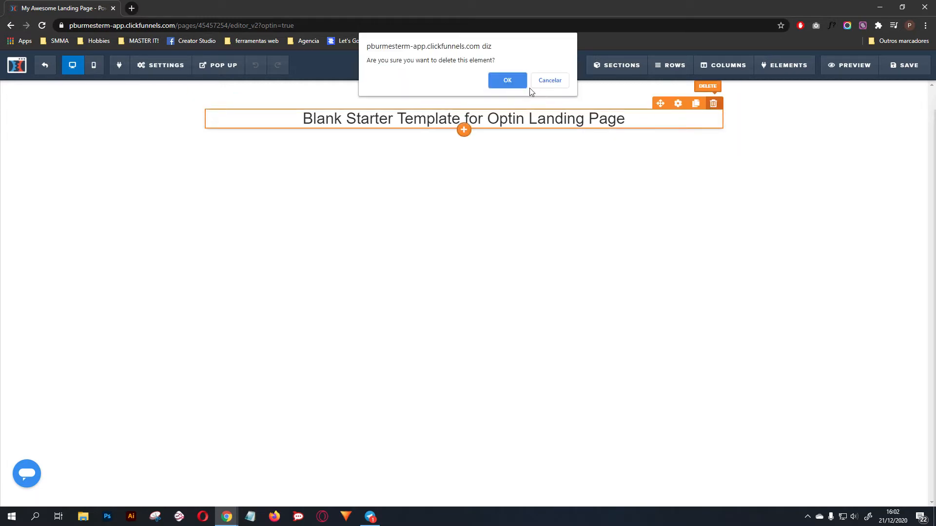
left_click(507, 79)
left_click(472, 108)
left_click(752, 273)
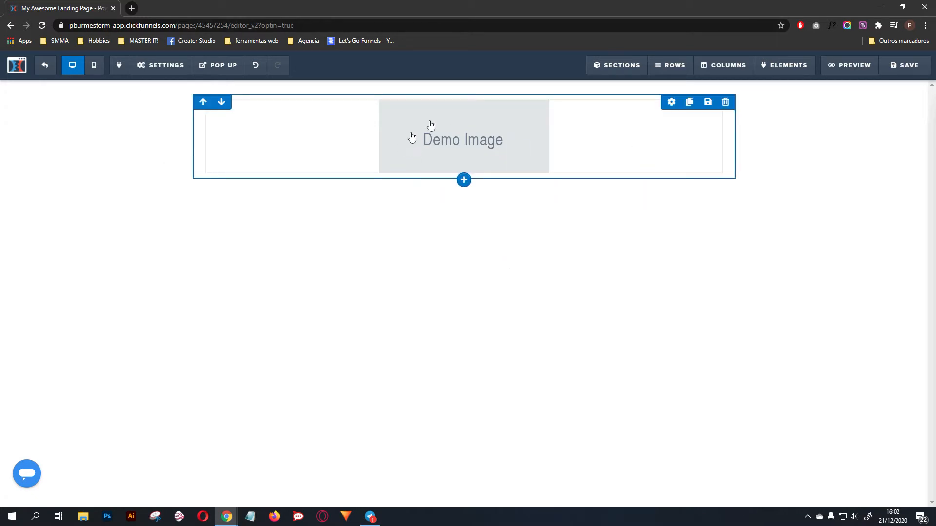
Step: Set the demo image to the black FUNNEL SAVVY logo from the uploaded images, with a width of 200 px
left_click(477, 128)
left_click(915, 176)
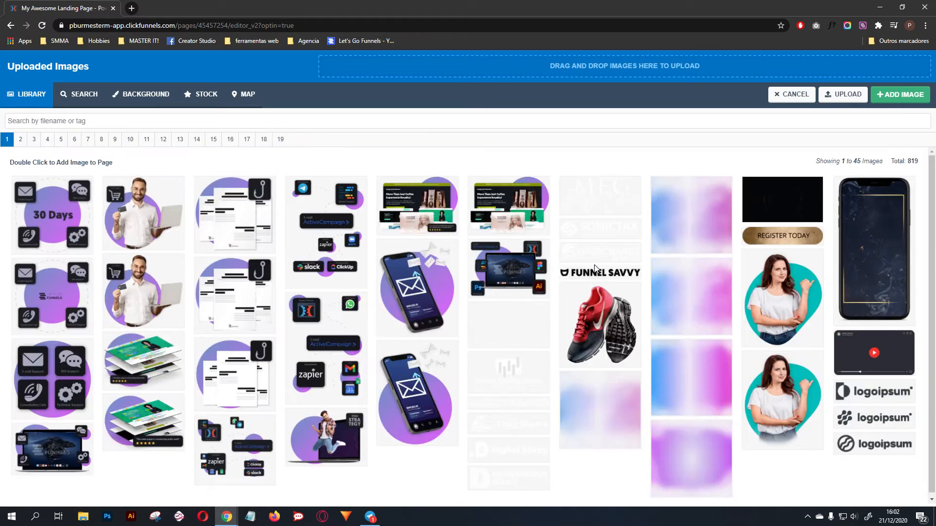
left_click(607, 273)
left_click(911, 93)
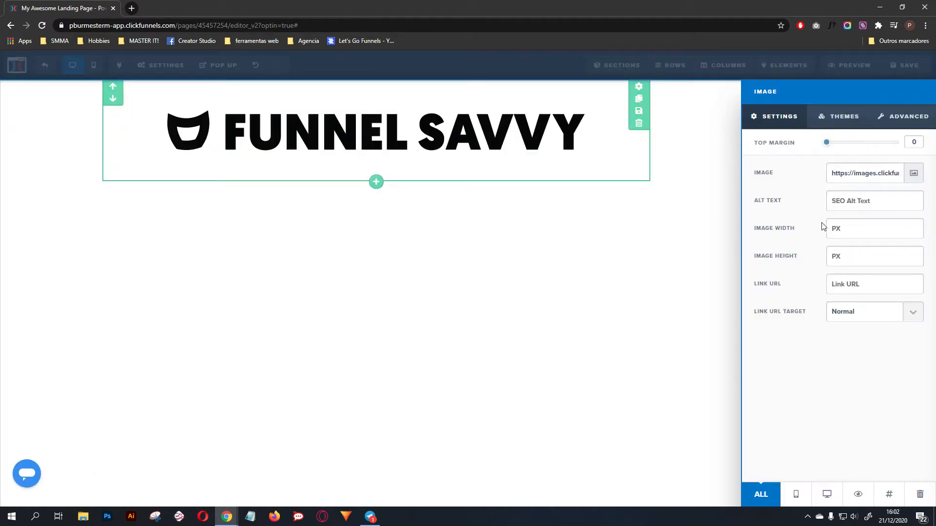
type("200")
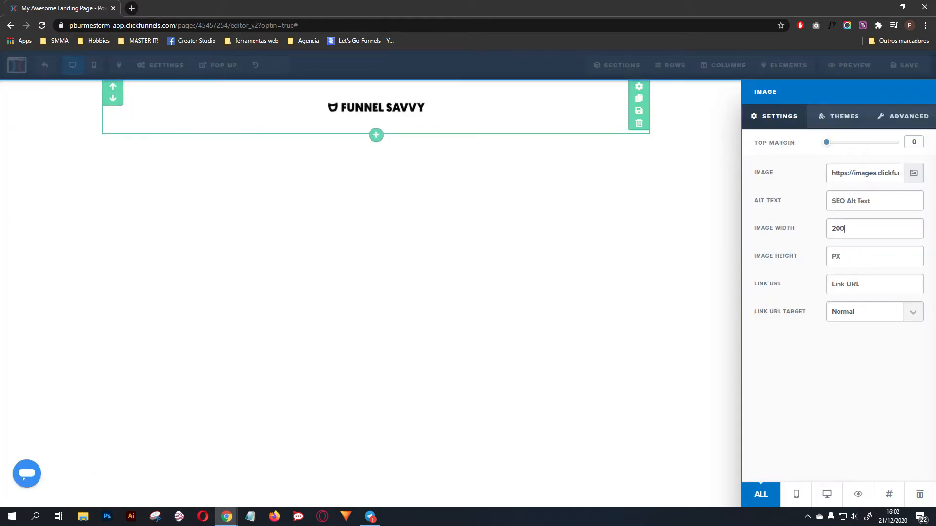
left_click(701, 196)
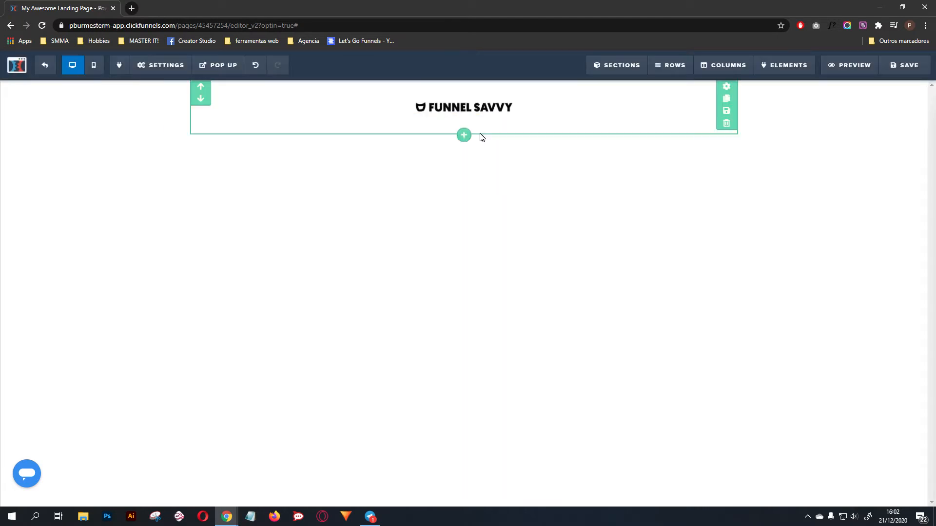
Step: Add a full-width section below the logo with a one-column row in it
left_click(466, 139)
left_click(774, 115)
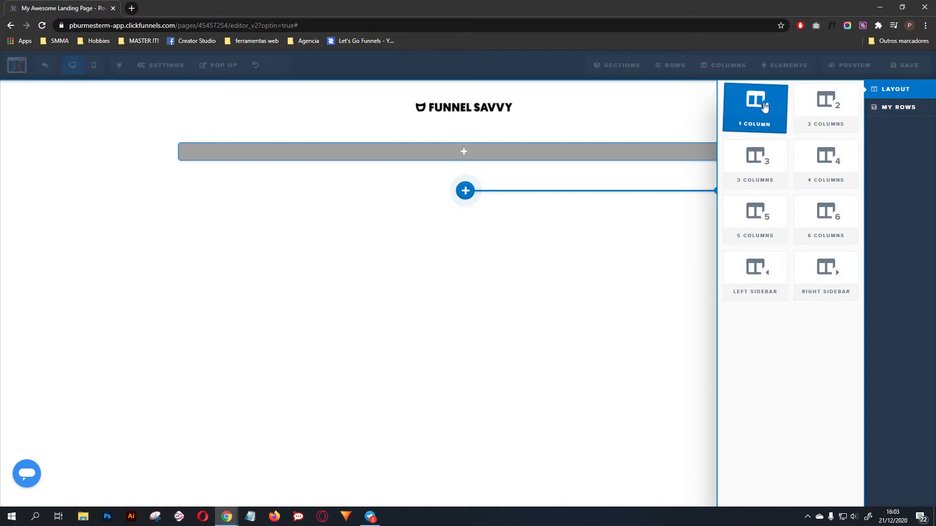
left_click(768, 107)
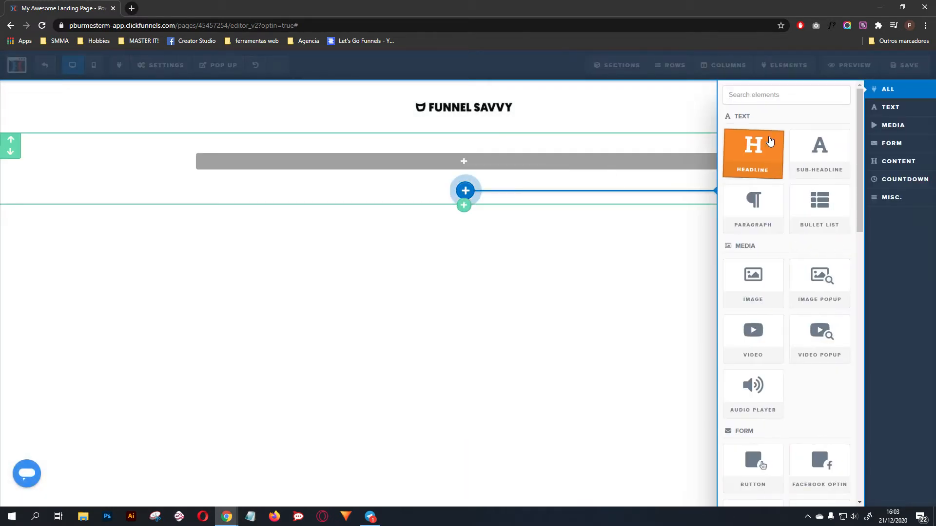
Step: Insert a headline element in the new row and greatly enlarge its font size
left_click(751, 213)
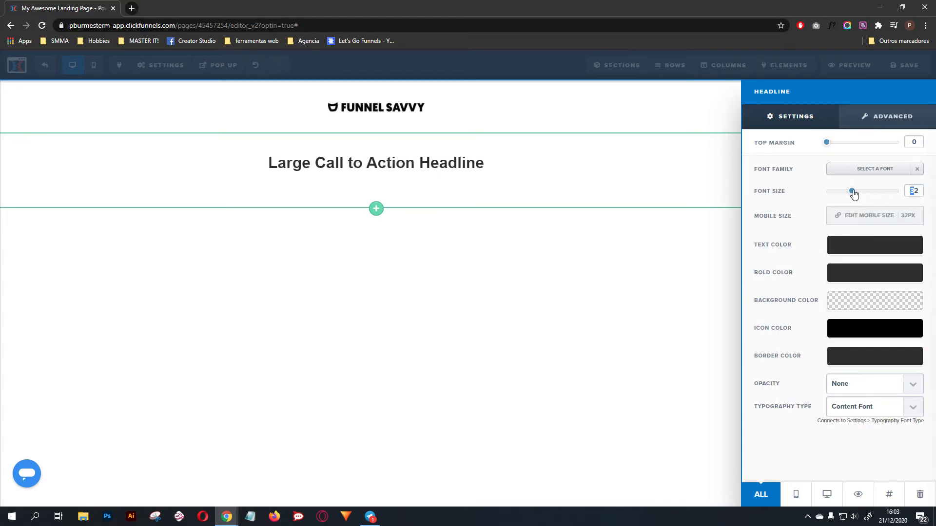
left_click_drag(853, 193, 898, 192)
left_click(602, 231)
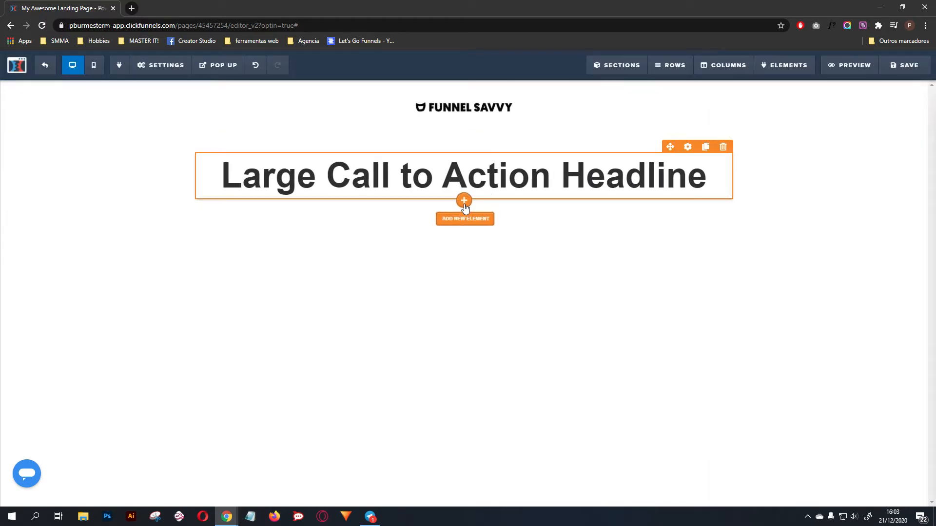
Step: Add a paragraph below the headline and fill it with three copies of the lorem ipsum text
left_click(464, 233)
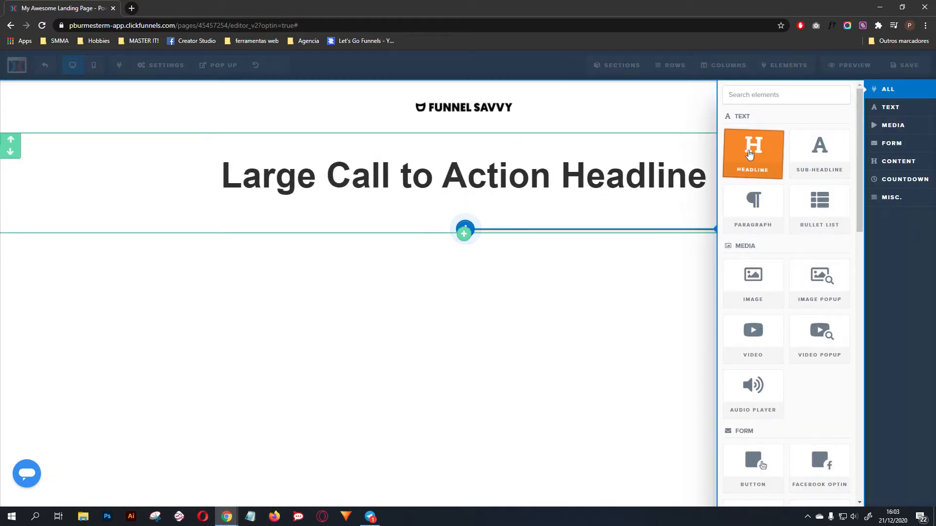
left_click(753, 204)
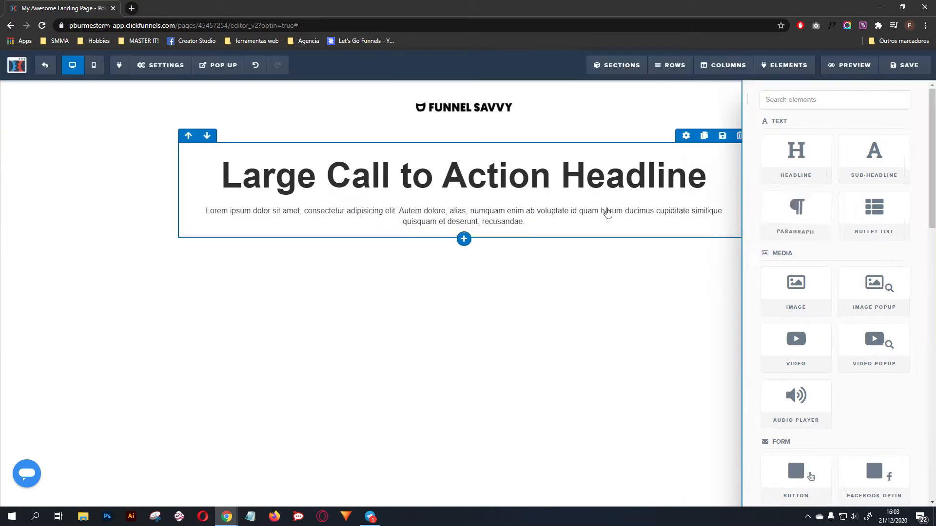
left_click(542, 220)
key("ctrl+v")
key("ctrl+v")
key("ctrl+v")
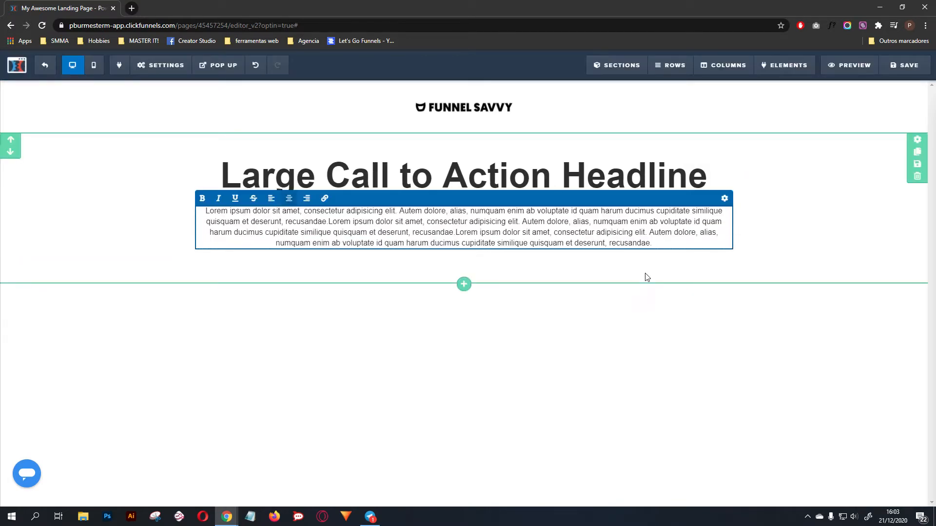
left_click(647, 278)
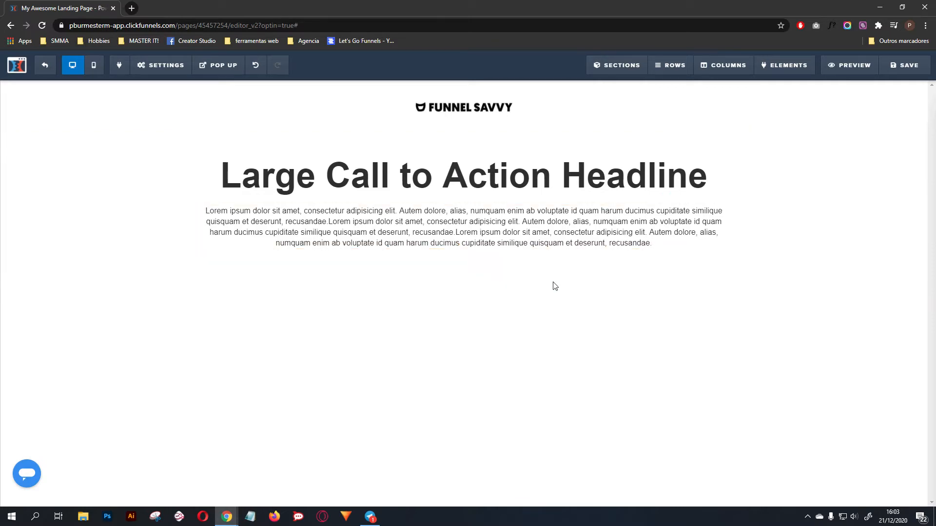
Step: Add a one-column row below the paragraph, insert a form input field in it and duplicate that field
left_click(464, 269)
left_click(814, 108)
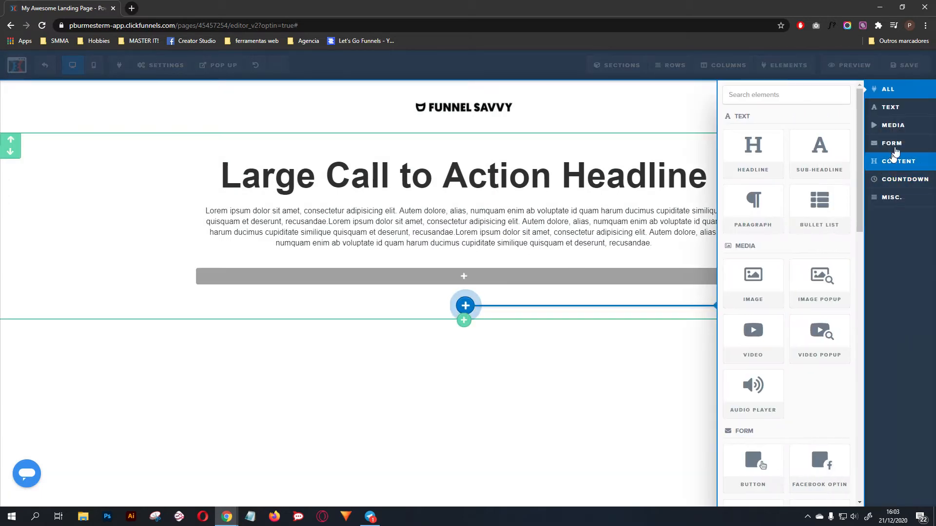
left_click(878, 143)
left_click(770, 202)
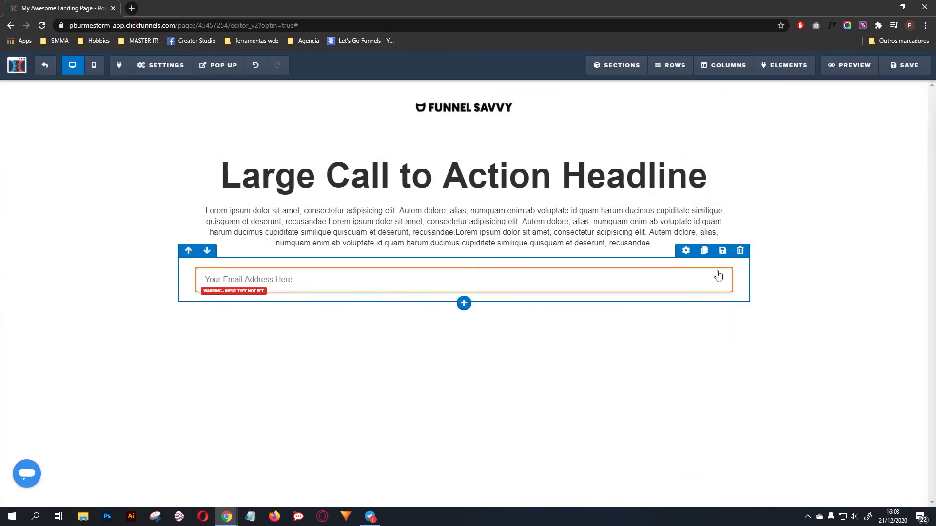
left_click(705, 263)
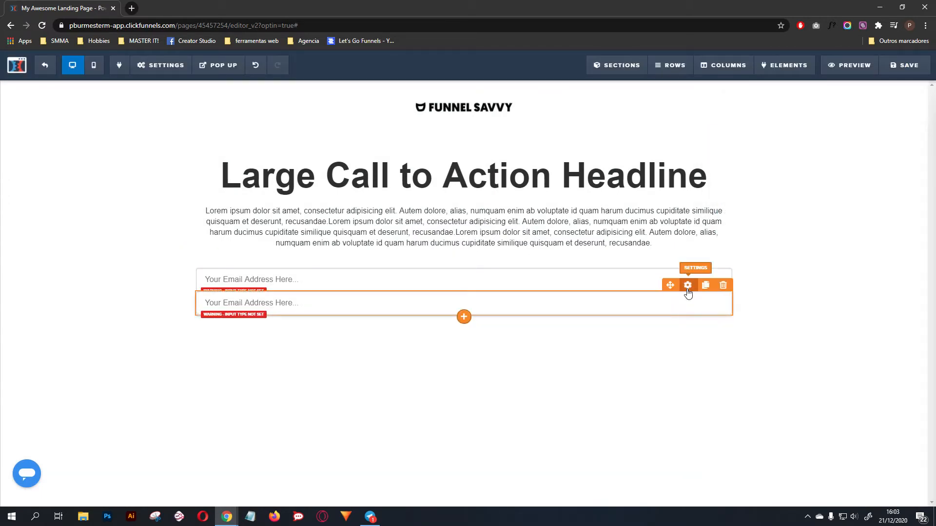
Step: Set the input type of the lower form field to Email Address
left_click(688, 286)
left_click(870, 173)
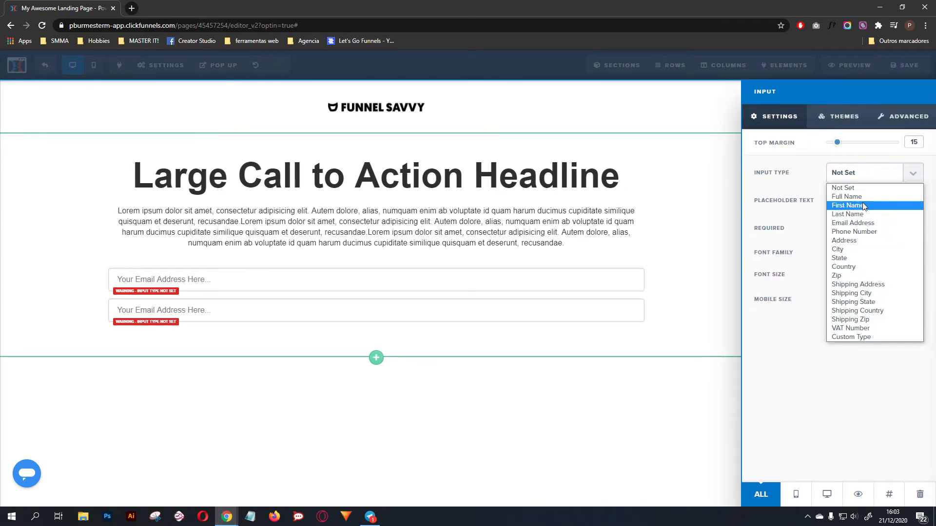
left_click(856, 220)
left_click(652, 286)
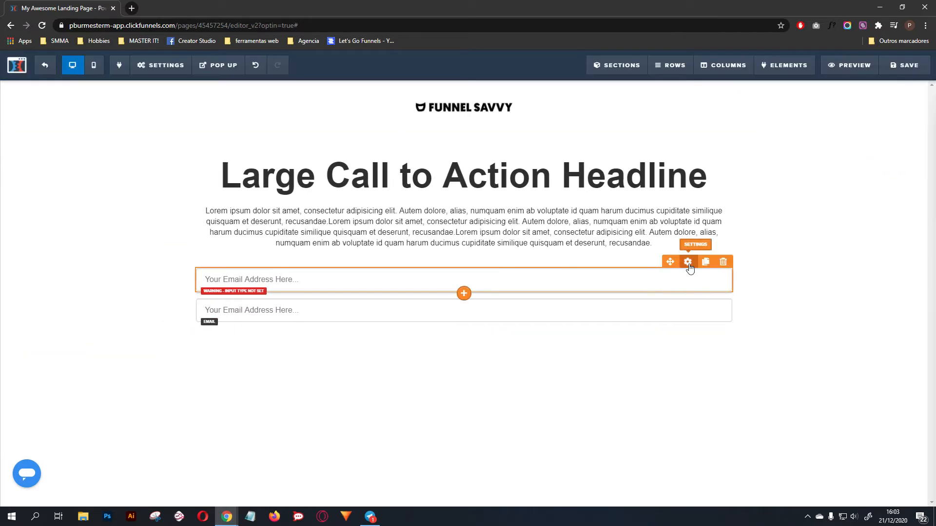
Step: Configure the upper form field as a required Full Name input with the placeholder text "Name"
left_click(689, 264)
left_click(864, 173)
left_click(858, 198)
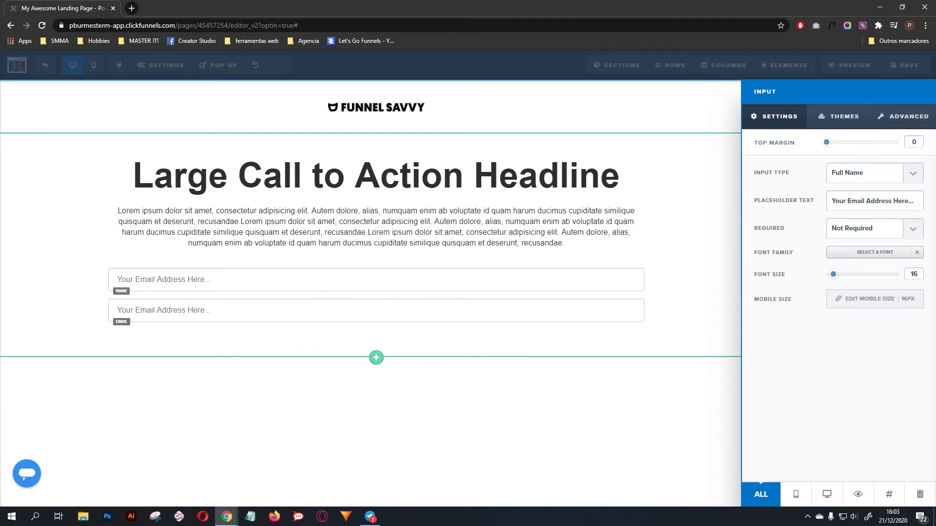
triple_click(880, 201)
type("Name")
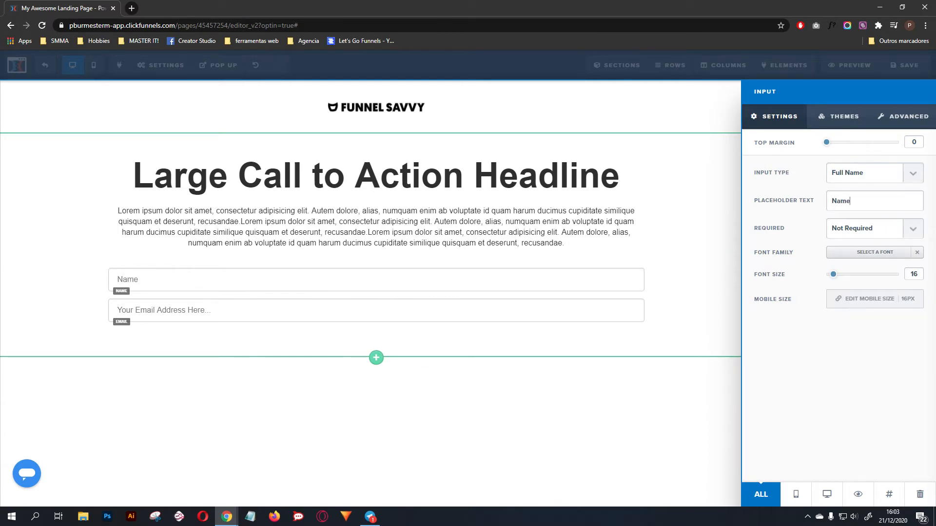
left_click(866, 229)
left_click(845, 253)
left_click(621, 226)
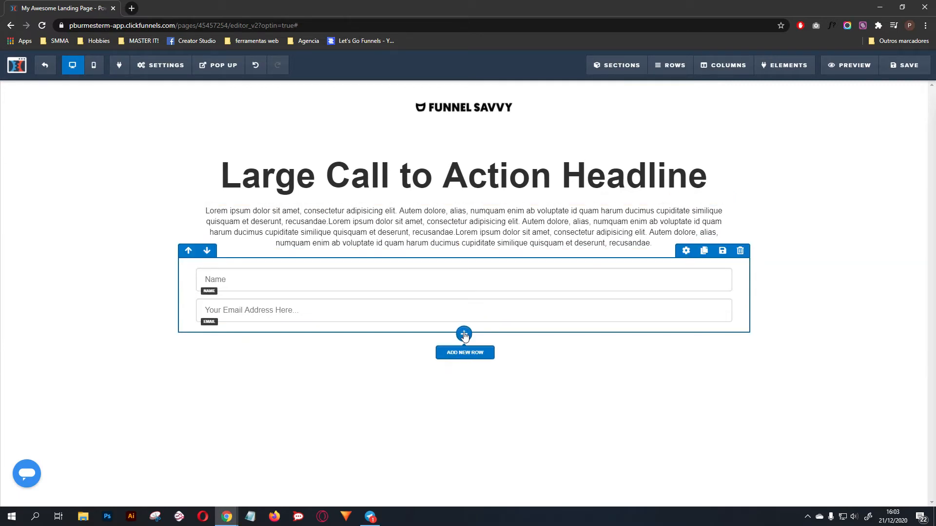
Step: Add a one-column row below the name and email fields
left_click(463, 351)
left_click(745, 106)
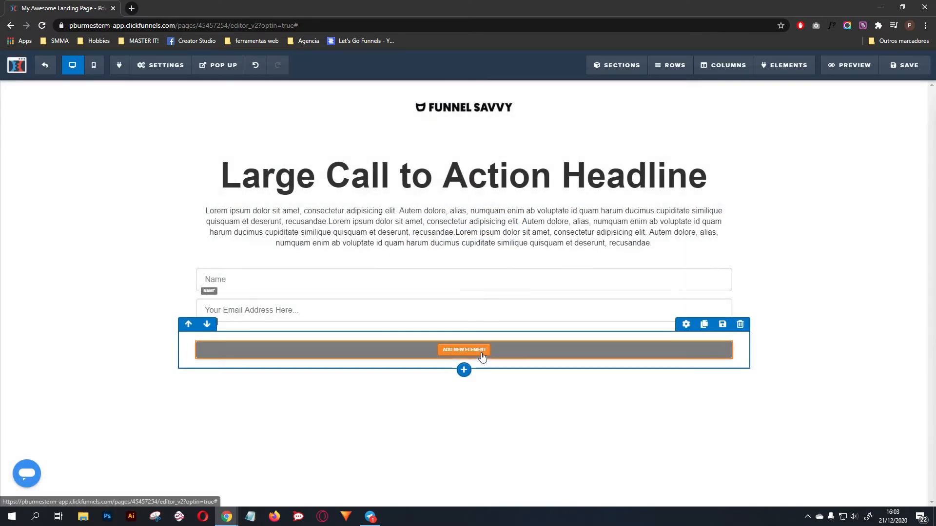
Step: Insert a form button in the empty row below the email field and set its action to Submit Order / Submit Form
left_click(892, 125)
left_click(892, 143)
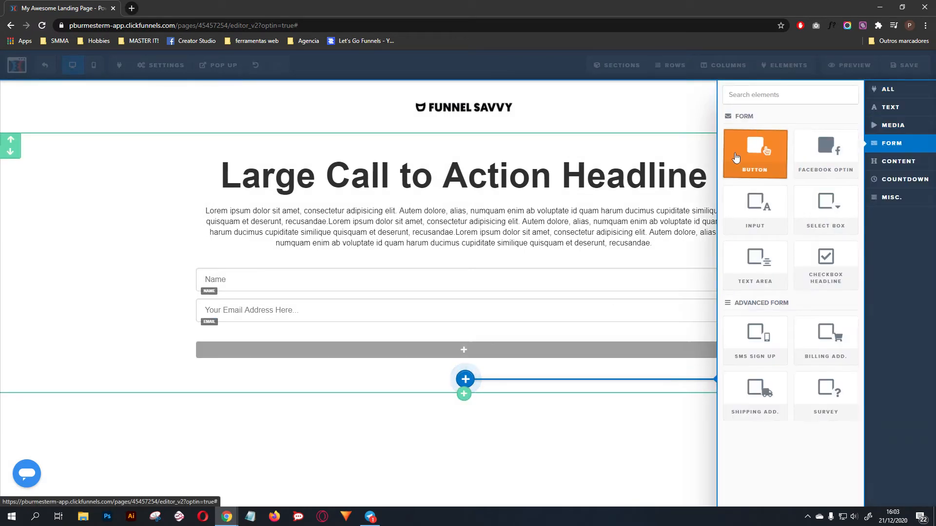
left_click(755, 152)
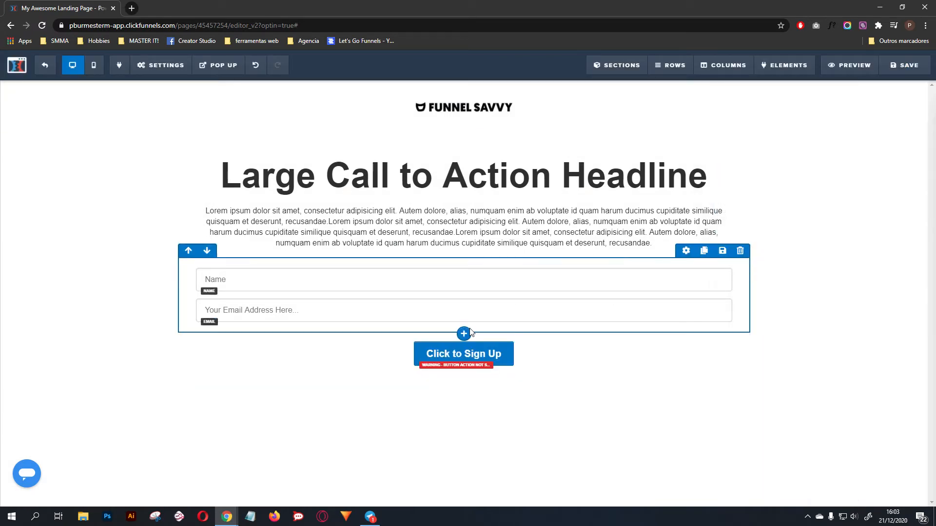
left_click(508, 350)
left_click(878, 179)
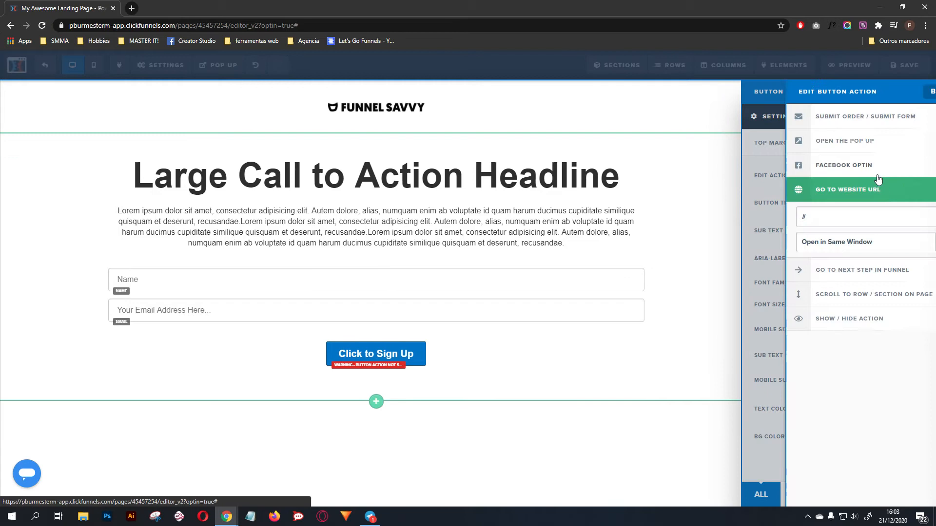
left_click(834, 122)
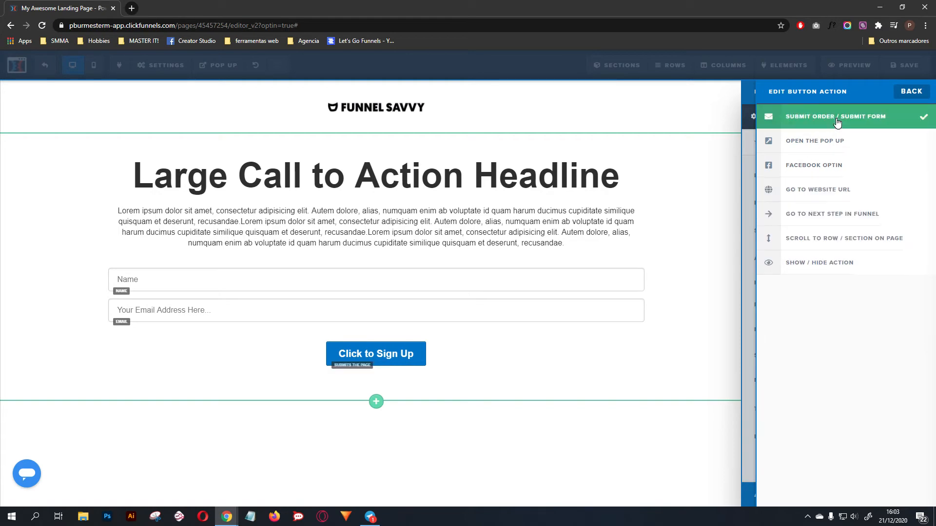
left_click(623, 291)
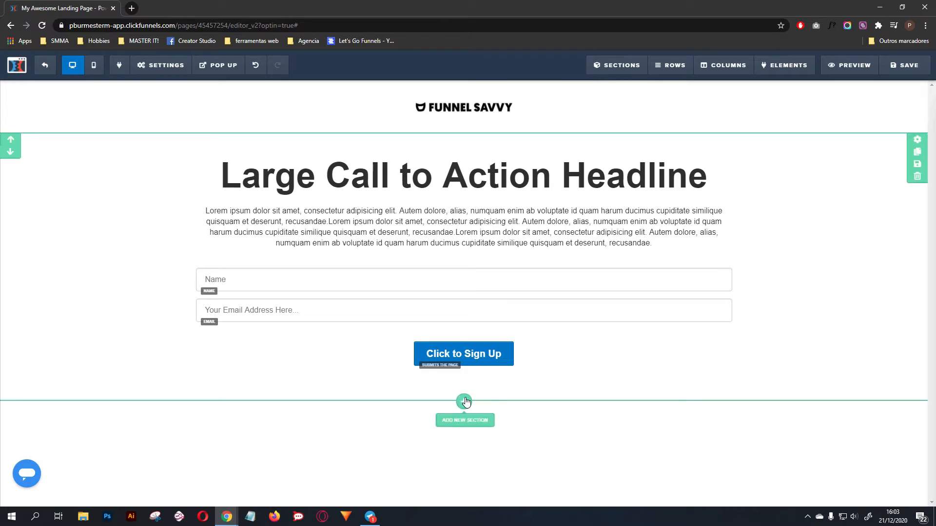
Step: Add a new section below the optin form with a one-column row containing a paragraph element
left_click(464, 401)
left_click(759, 114)
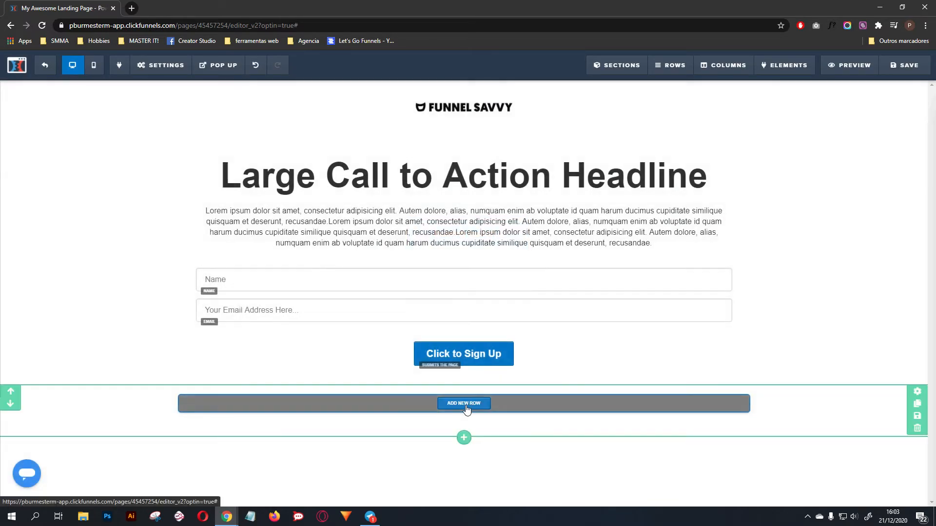
left_click(464, 439)
left_click(755, 107)
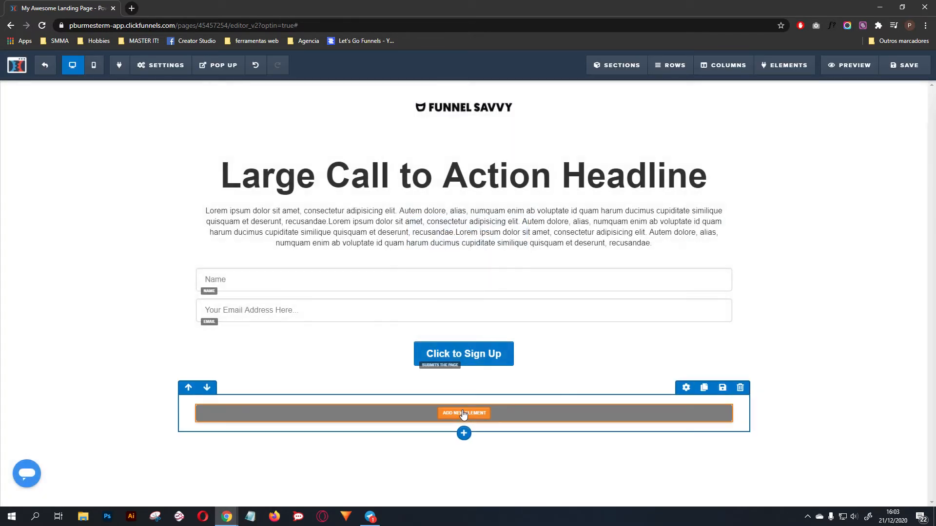
left_click(463, 413)
left_click(753, 208)
Step: Replace the footer paragraph's placeholder text with "Copyright @ 2020 - YourBrand - All Rights Reserved"
triple_click(508, 420)
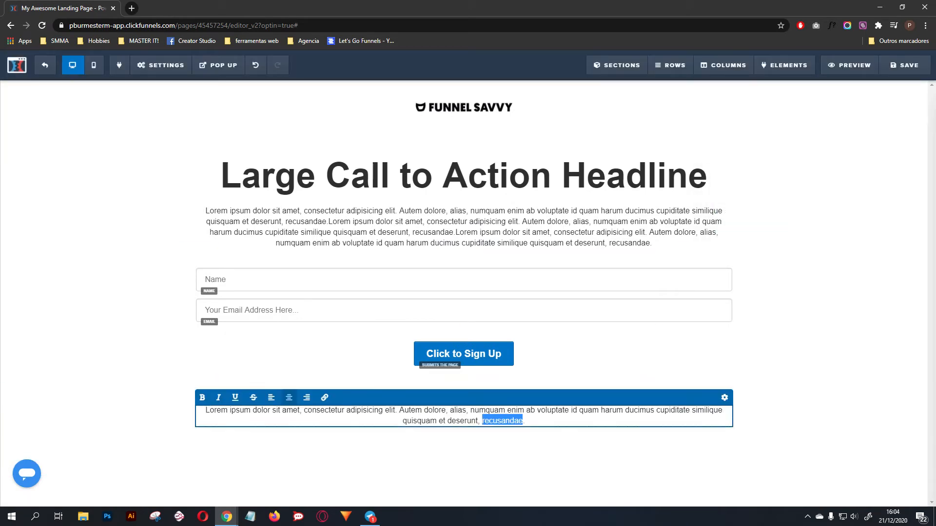
type("Copyr")
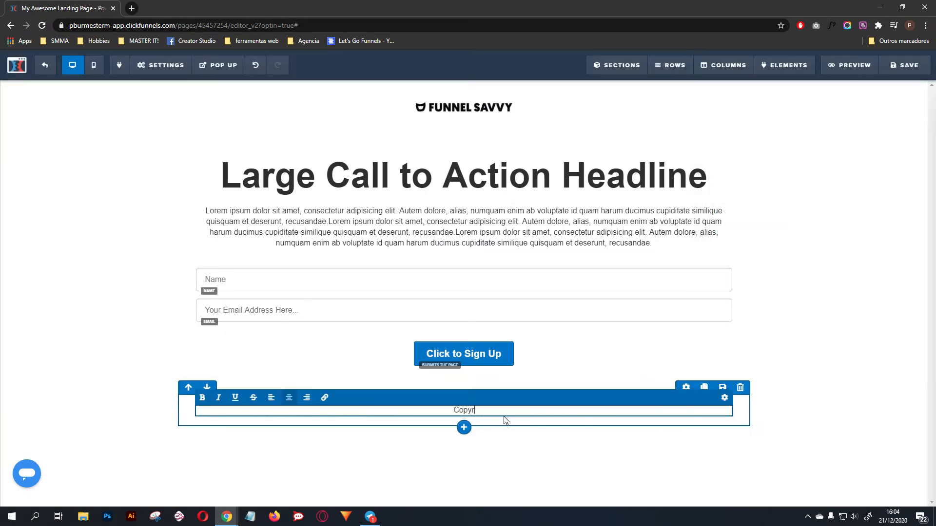
type("ight @ 2020 - YourBrand")
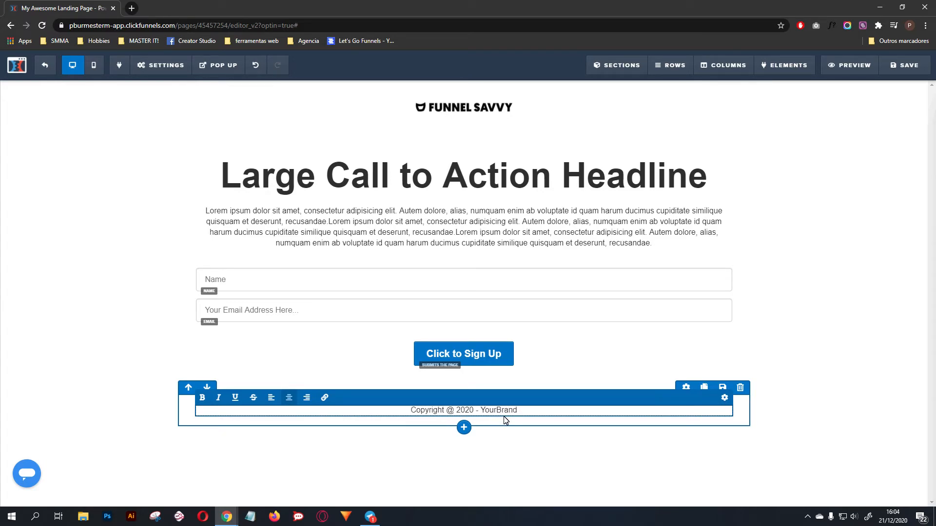
type(" - All Right")
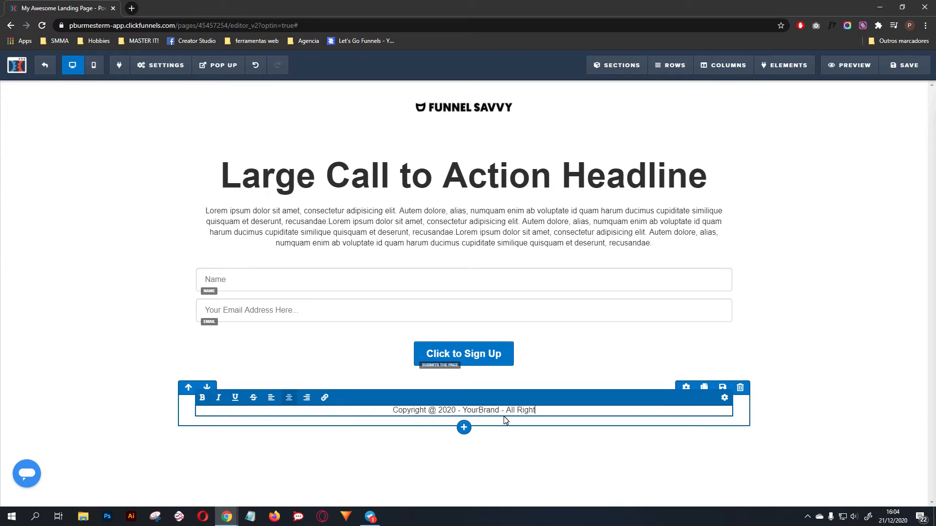
type("s Reserved")
left_click(859, 349)
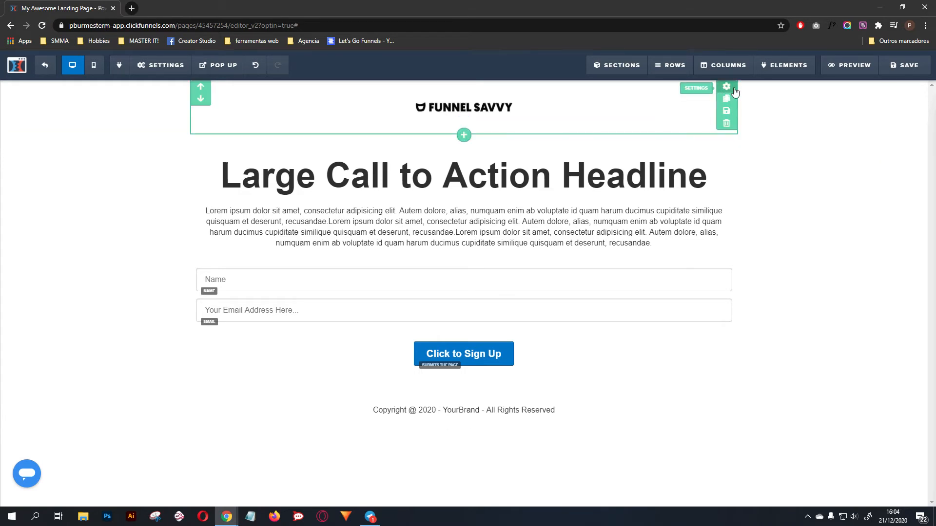
Step: Change the section width of the logo section
left_click(727, 87)
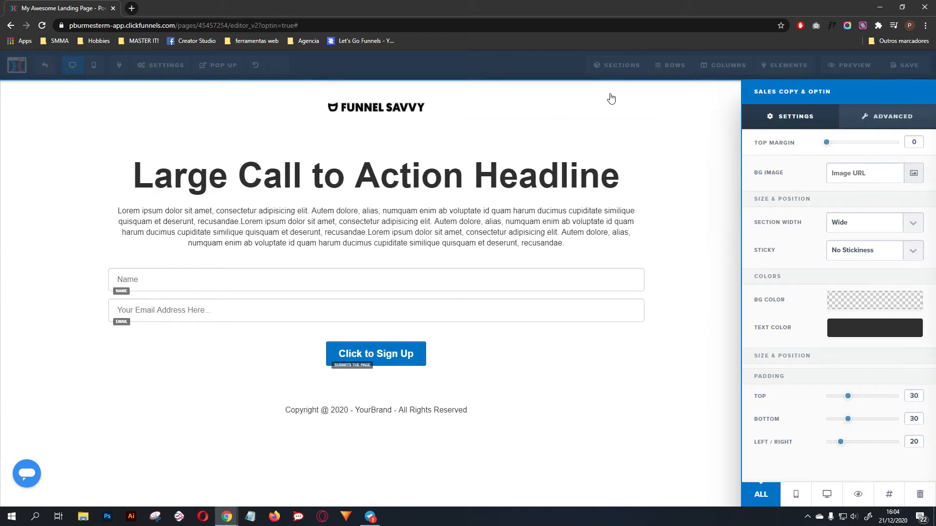
left_click(886, 235)
left_click(848, 240)
left_click(613, 129)
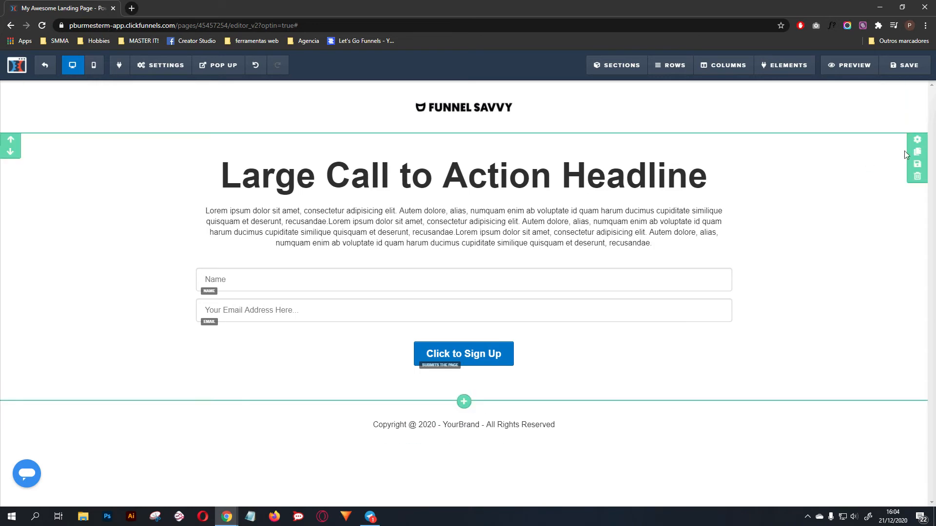
Step: Duplicate the headline and optin form section and add a two-column row to the copy above its form fields
left_click(917, 152)
scroll(614, 243, "down", 4)
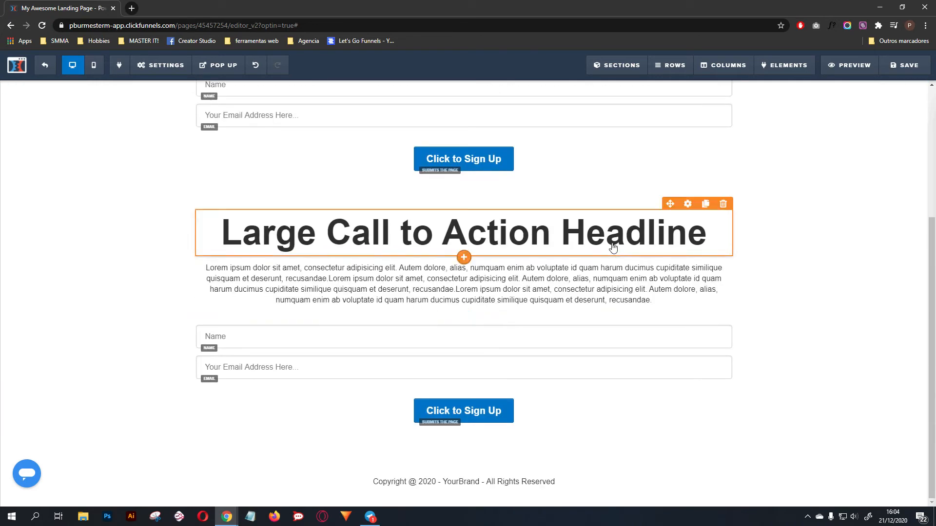
left_click(463, 317)
left_click(826, 105)
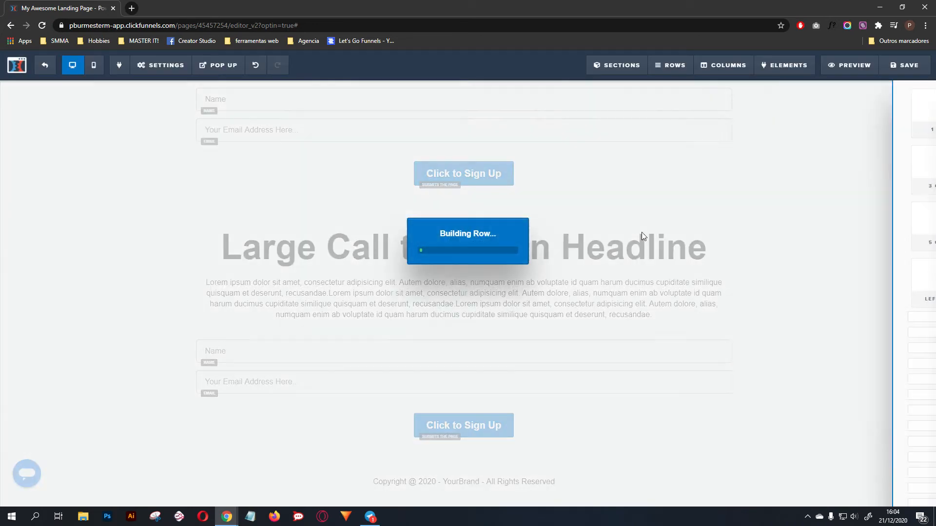
Step: Move the copied section's headline and paragraph into the left column of the two-column row
left_click_drag(668, 203, 423, 316)
mouse_move(670, 212)
left_click_drag(311, 413, 314, 449)
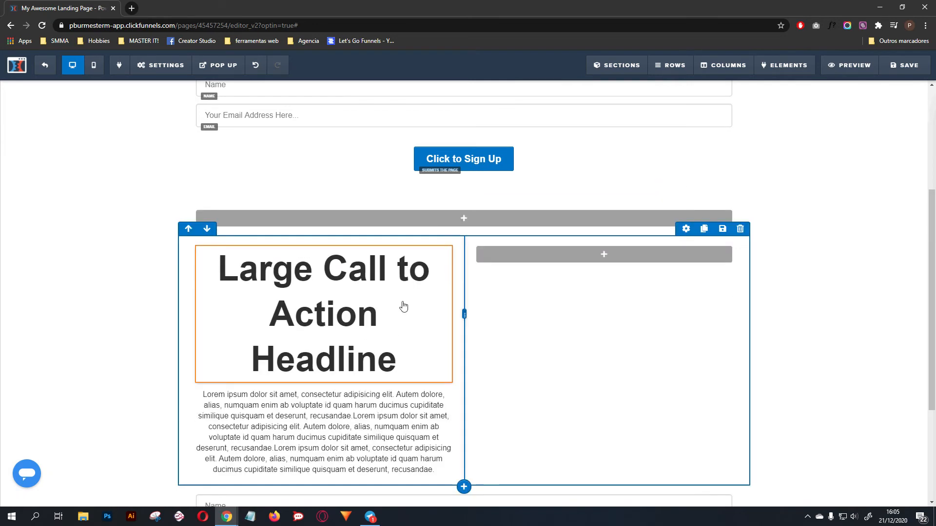
Step: Set the left-column headline's font size to 54 and align its text to the left
mouse_move(405, 251)
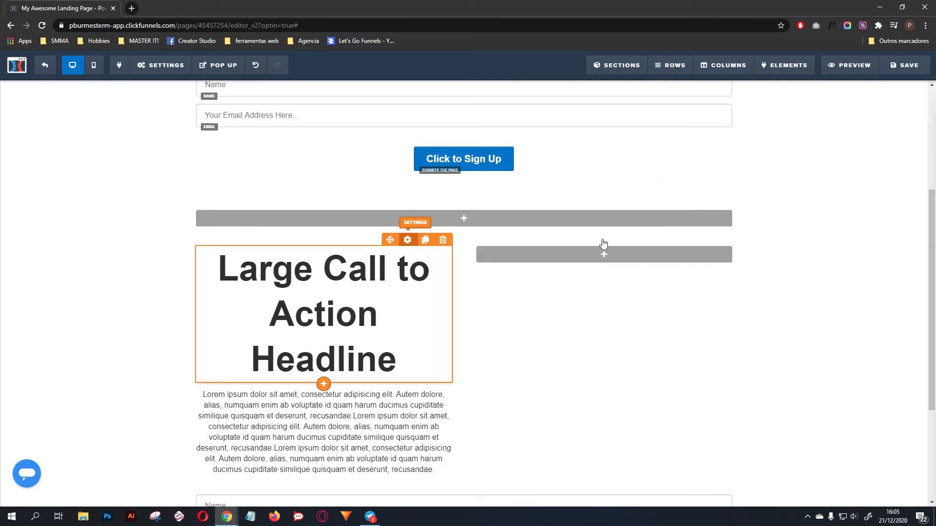
left_click_drag(896, 194, 871, 190)
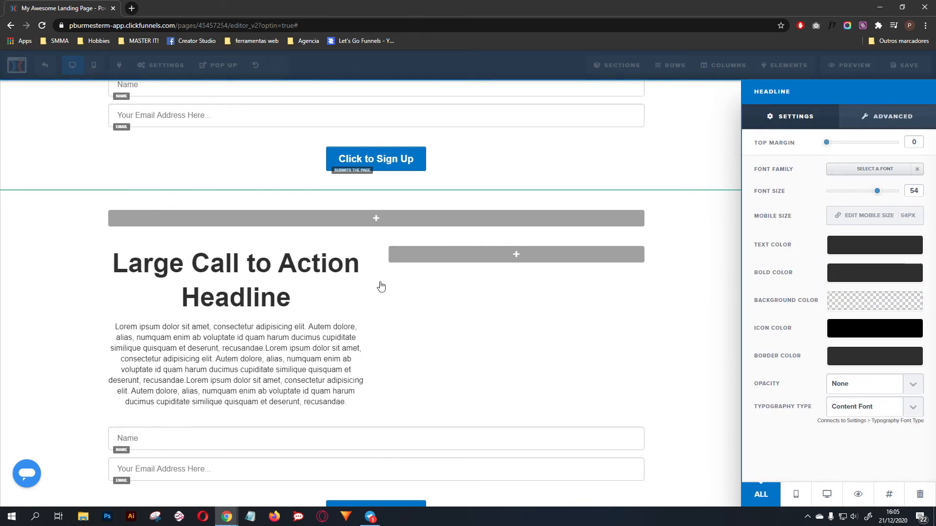
left_click(282, 272)
left_click(268, 239)
left_click(104, 291)
Step: Left-align the paragraph under that headline and delete its text from "numquam enim ab" in the fourth line to the end
left_click(364, 369)
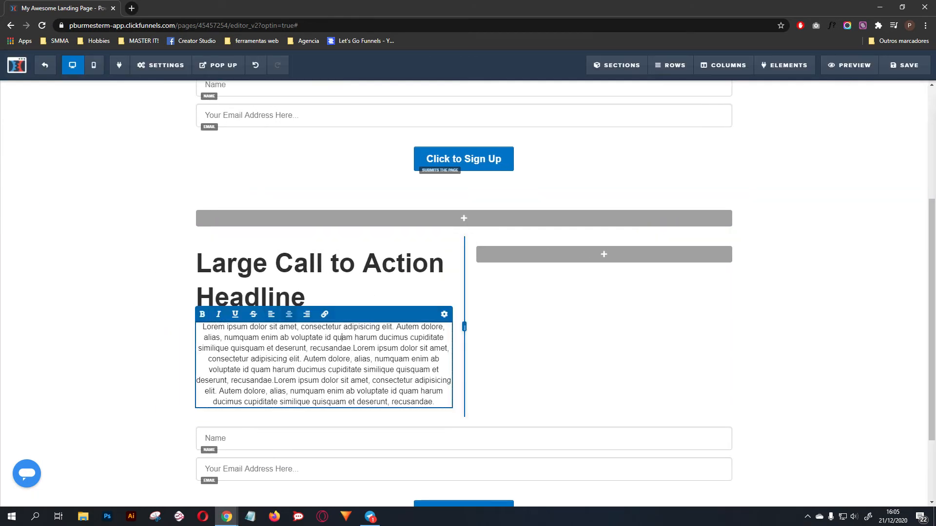
left_click(271, 315)
left_click_drag(417, 401, 363, 358)
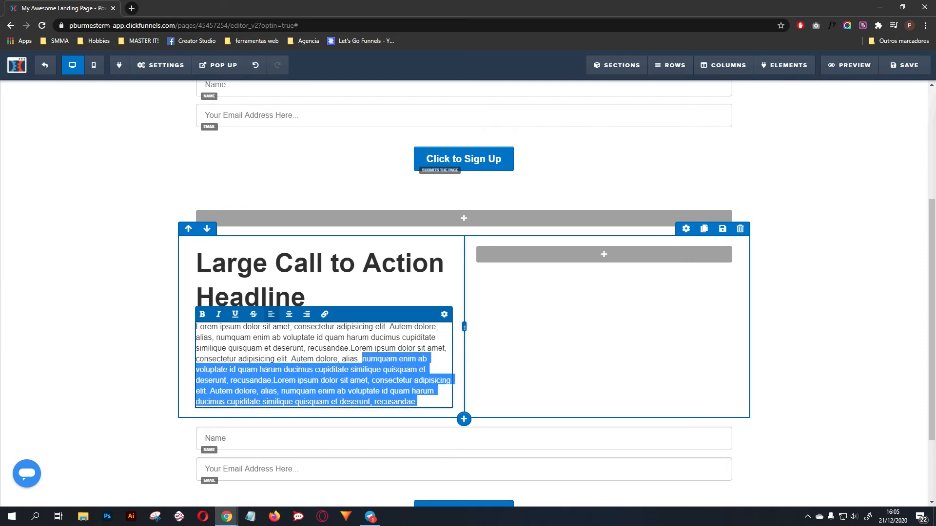
key("BackSpace")
left_click(146, 346)
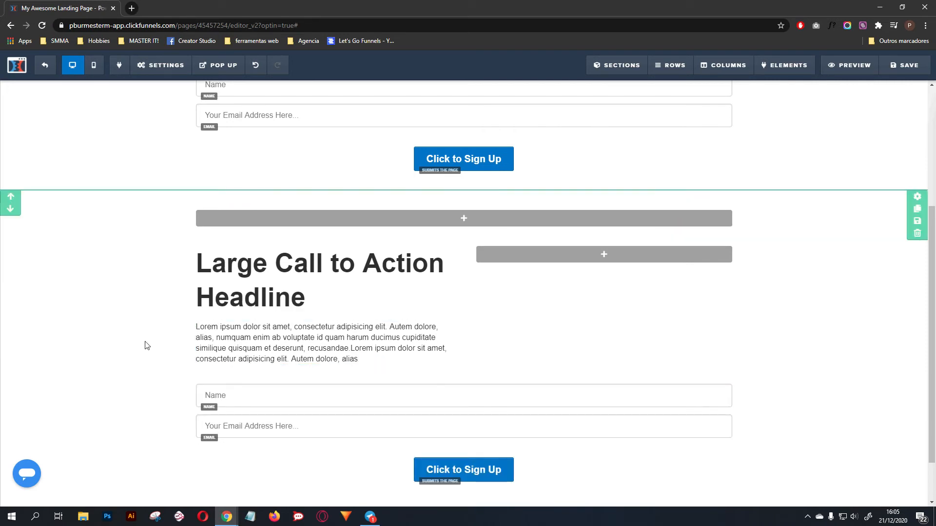
Step: Move the copy's name field, email field and sign-up button into the left column and insert an image element in the right column
scroll(328, 349, "down", 1)
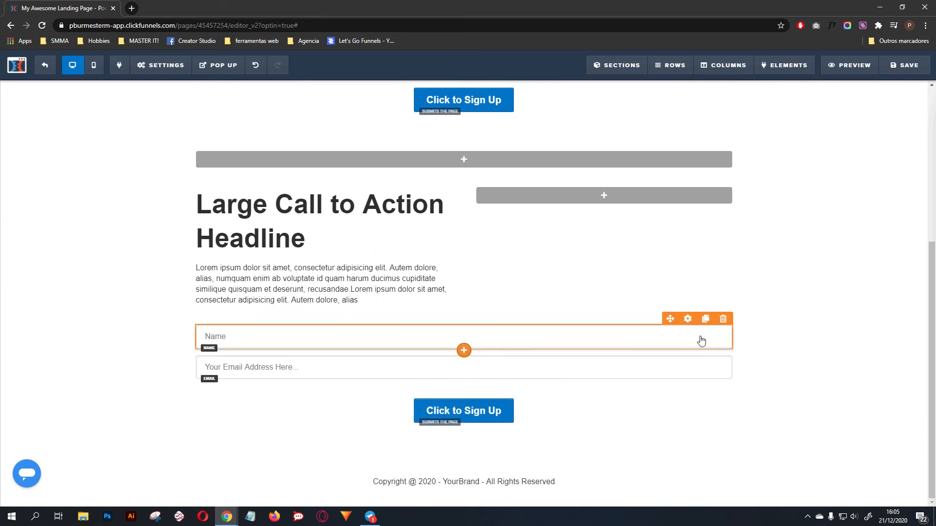
left_click_drag(670, 319, 342, 355)
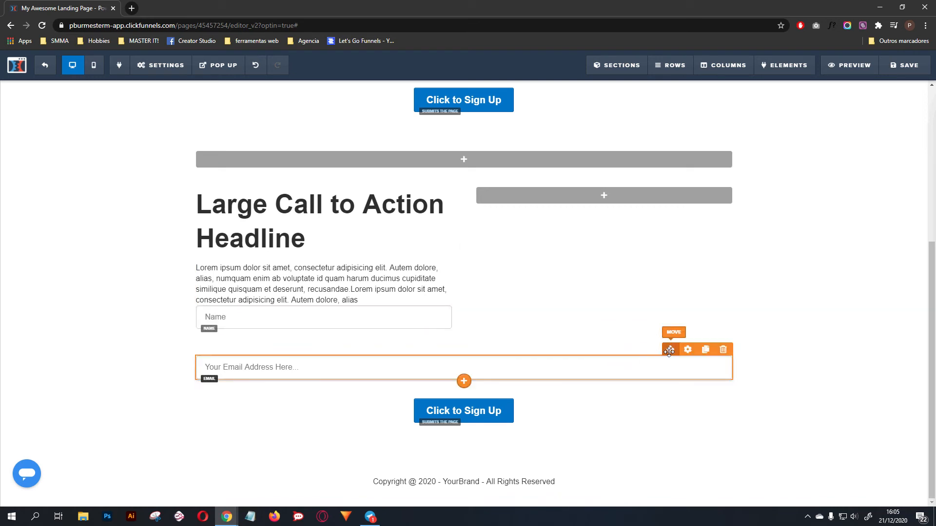
left_click_drag(671, 349, 312, 350)
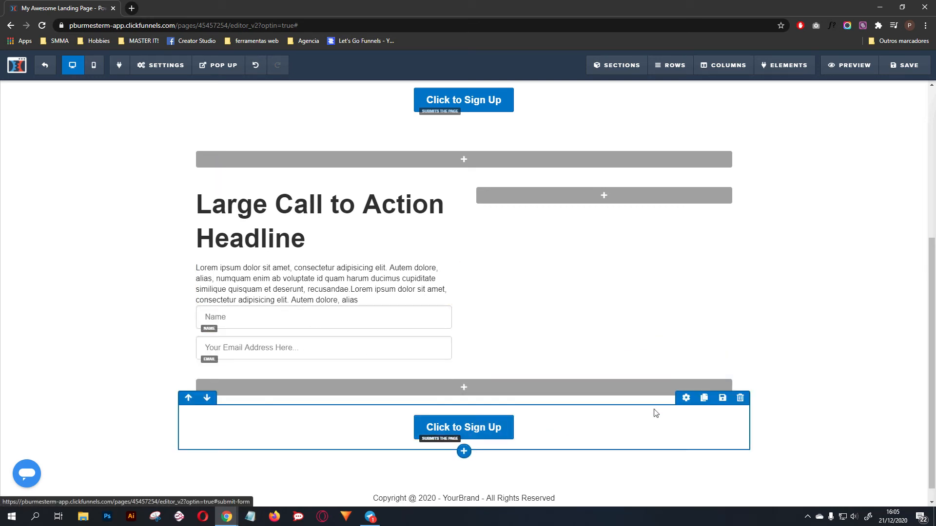
left_click_drag(437, 400, 341, 366)
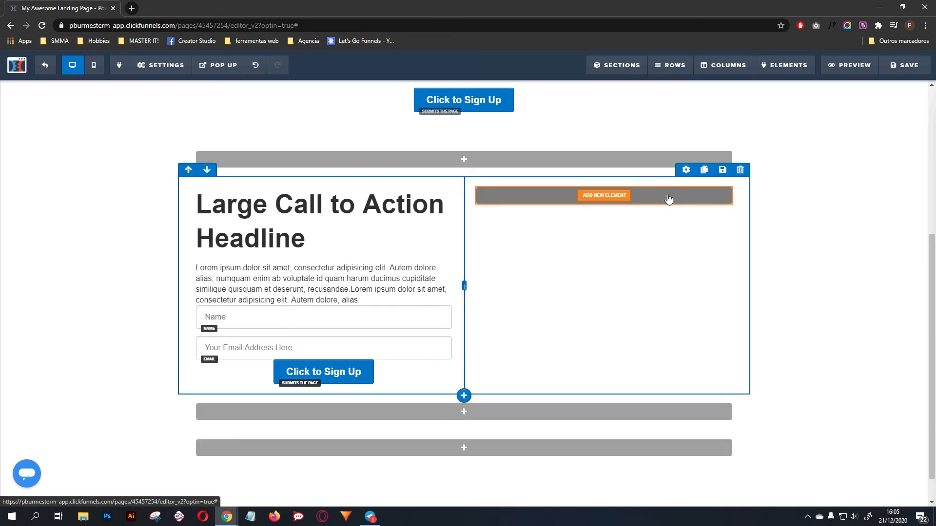
left_click(668, 201)
left_click(742, 283)
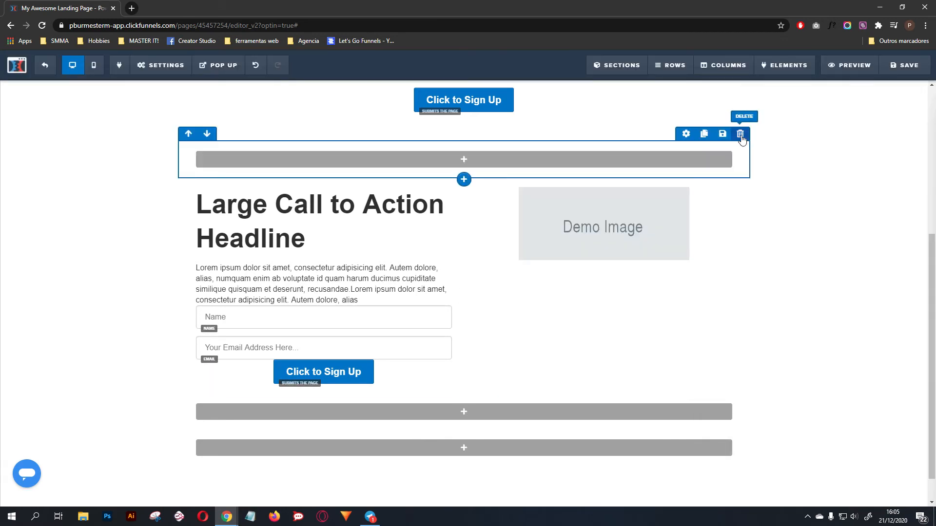
Step: Delete the three empty rows above and below the two-column row
left_click(740, 133)
left_click(505, 79)
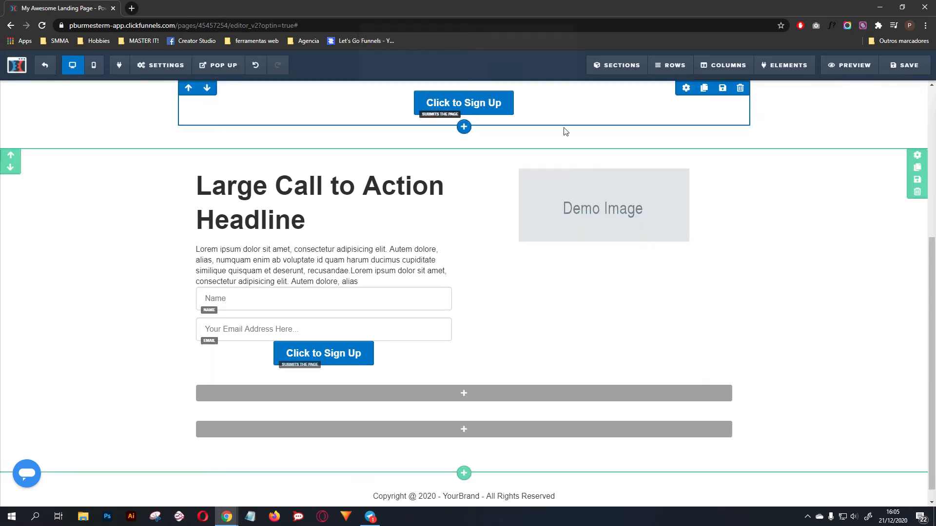
left_click(740, 353)
left_click(505, 81)
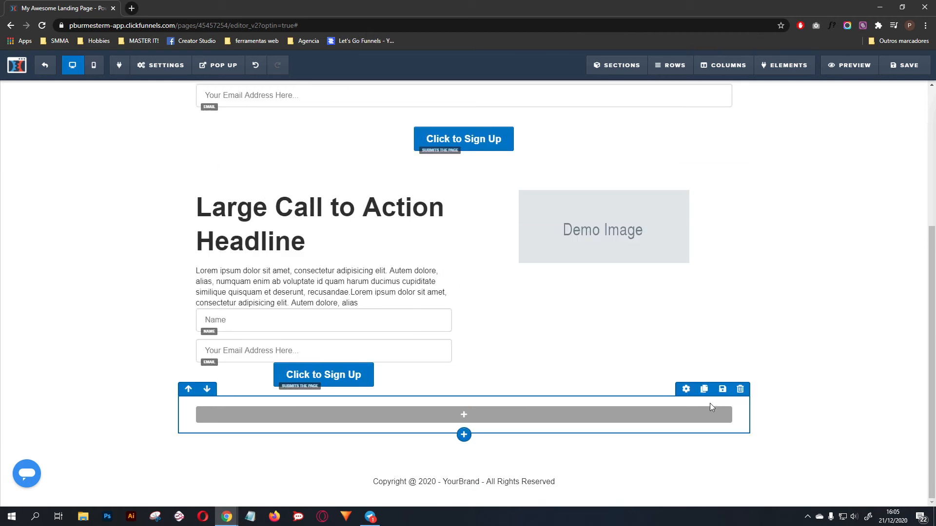
left_click(741, 389)
left_click(506, 81)
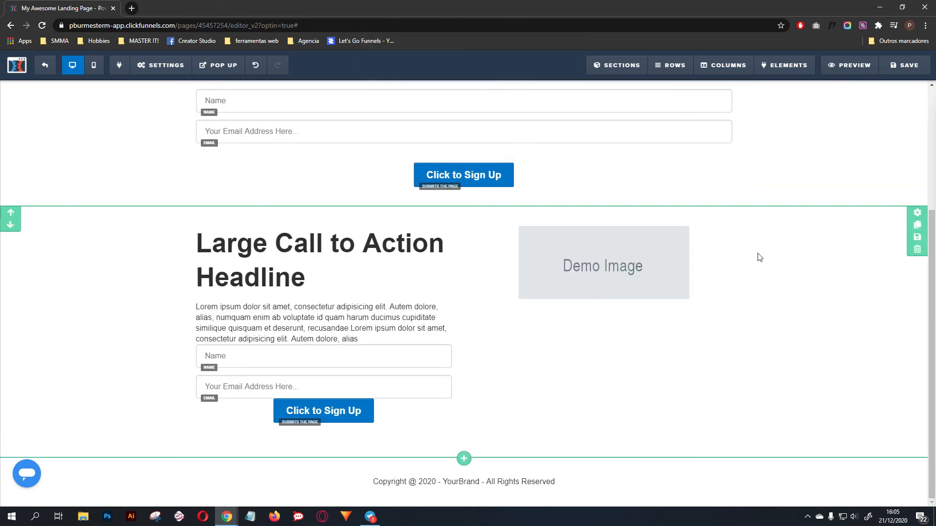
Step: Delete the original single-column headline and optin form section, keeping the two-column copy
scroll(759, 257, "up", 4)
left_click(916, 177)
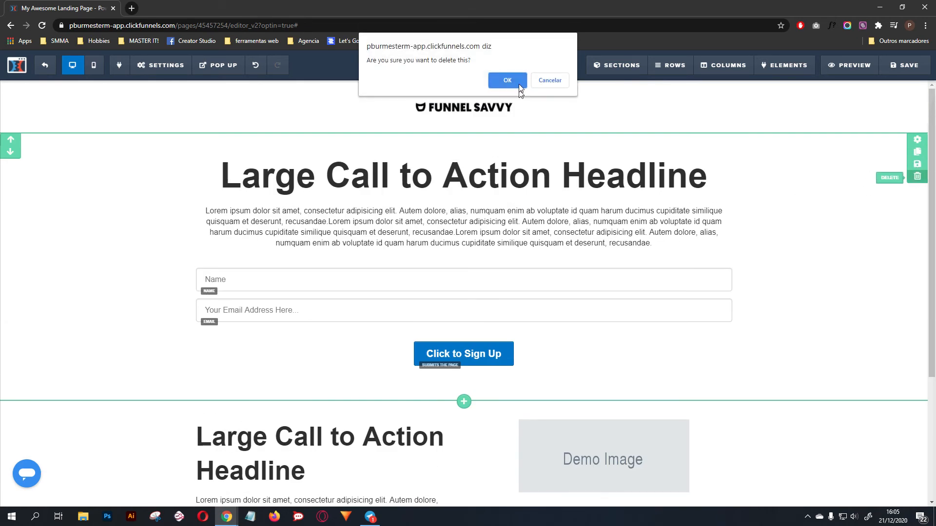
left_click(505, 81)
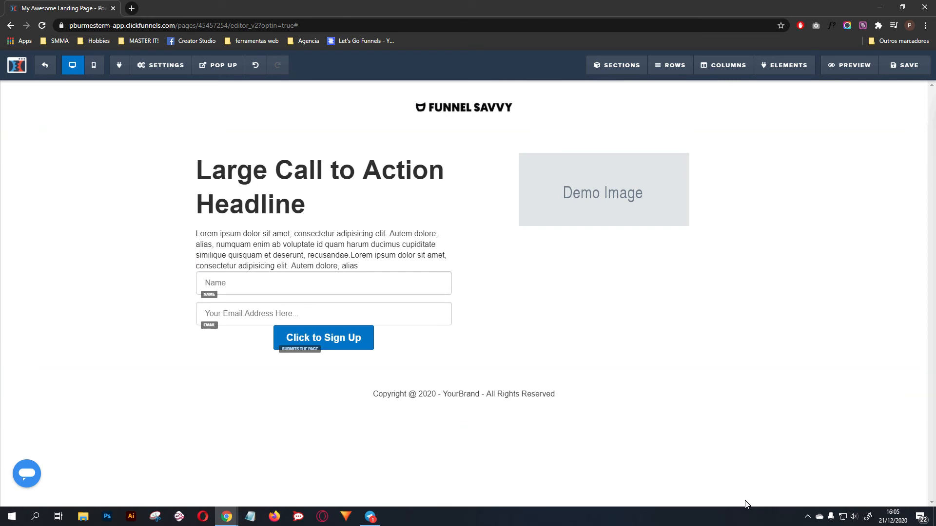
Step: Delete the email and name input fields from the left column, leaving the sign-up button under the paragraph
left_click(435, 308)
left_click(499, 298)
left_click(442, 296)
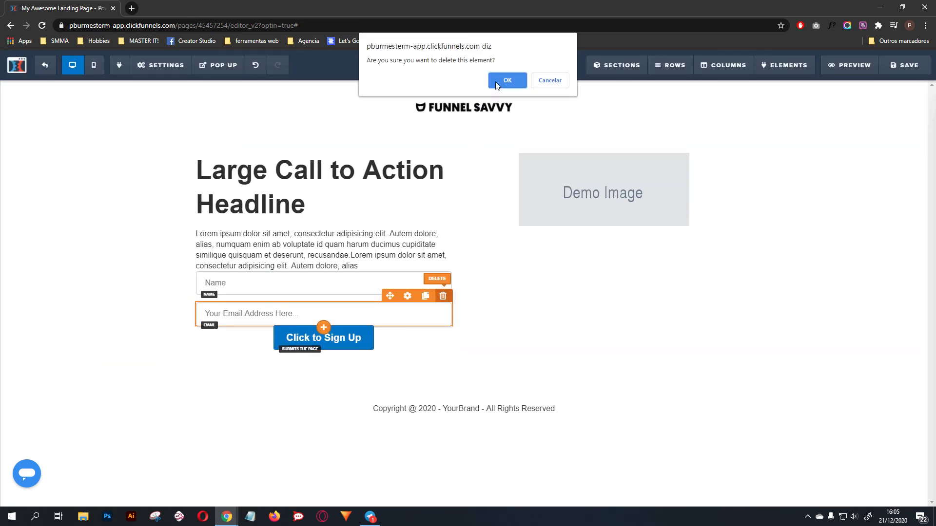
left_click(507, 81)
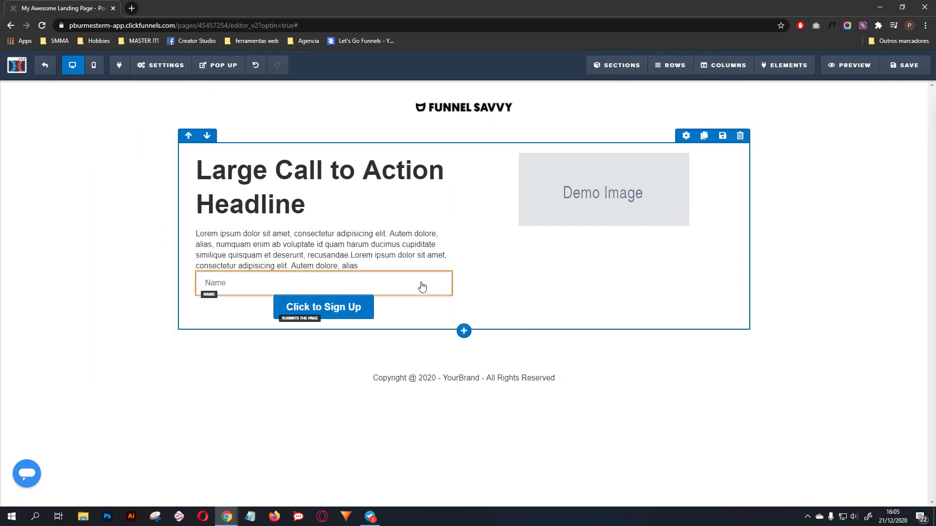
left_click(443, 266)
left_click(507, 79)
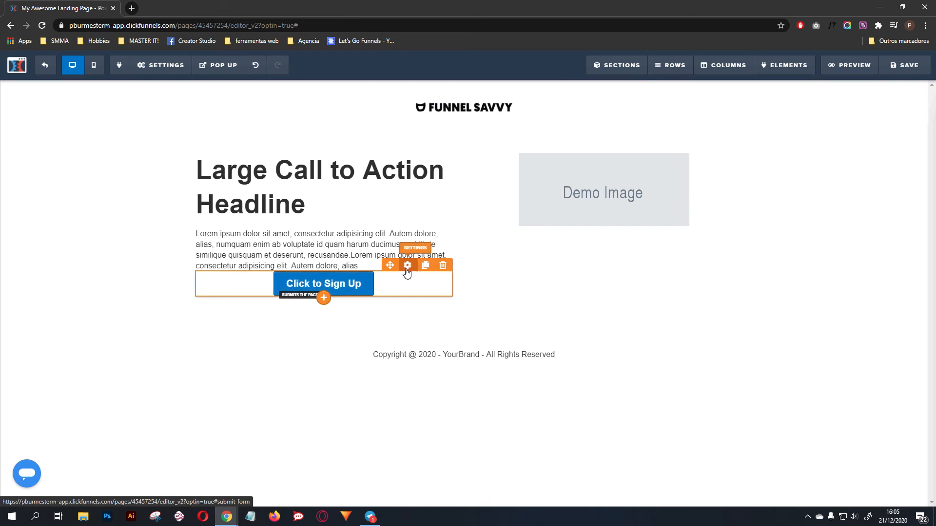
Step: Align the sign-up button to the left and set its top margin to 20
left_click(408, 265)
left_click(903, 116)
scroll(858, 334, "down", 3)
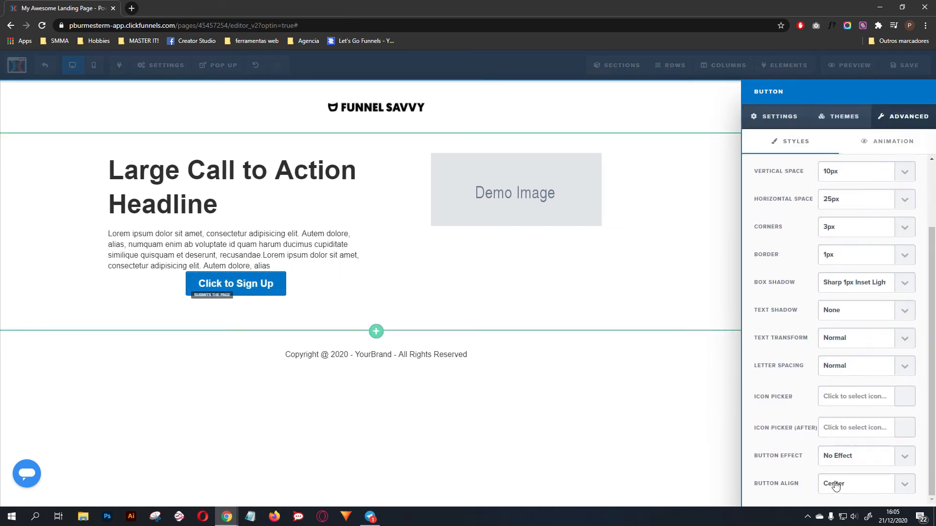
left_click(828, 455)
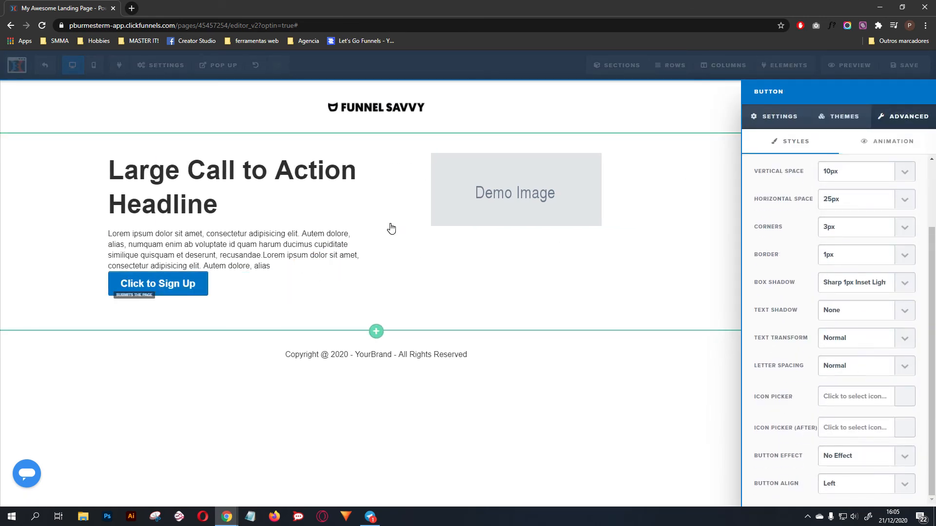
left_click(364, 285)
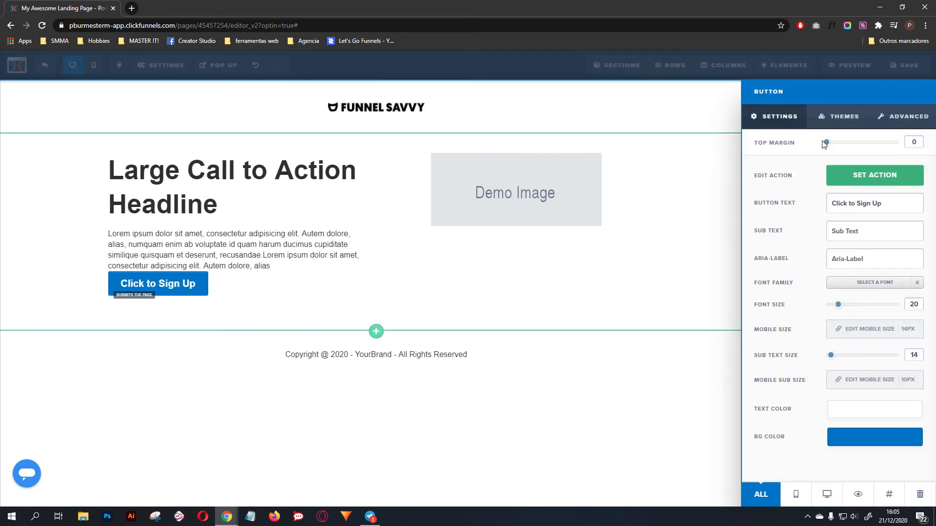
left_click_drag(825, 143, 841, 142)
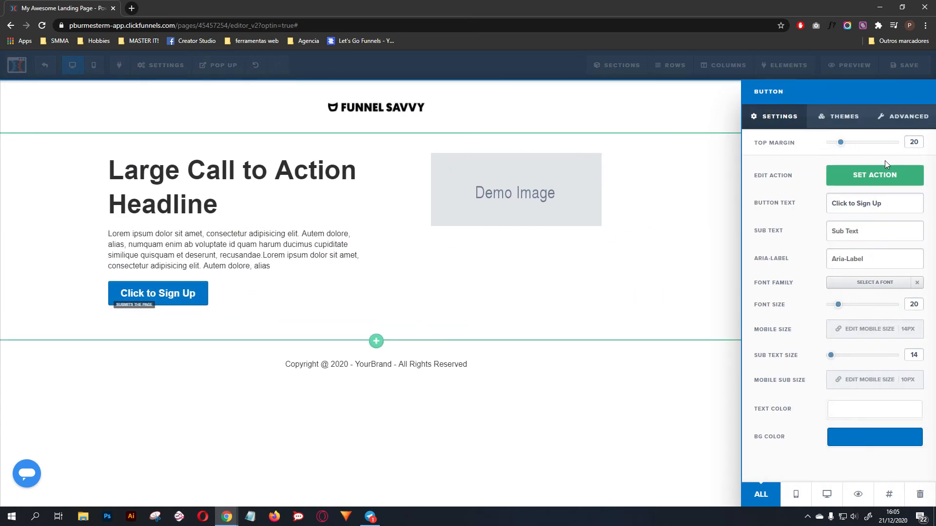
Step: Set the sign-up button's action to open the pop up
left_click(878, 175)
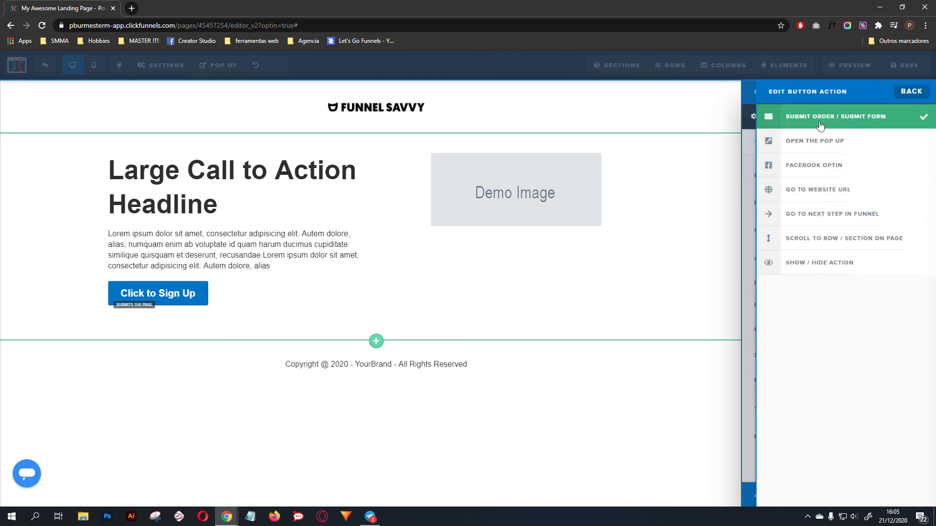
left_click(823, 141)
left_click(463, 230)
Step: Show the page's pop up and add a one-column row containing a headline element to it
mouse_move(218, 65)
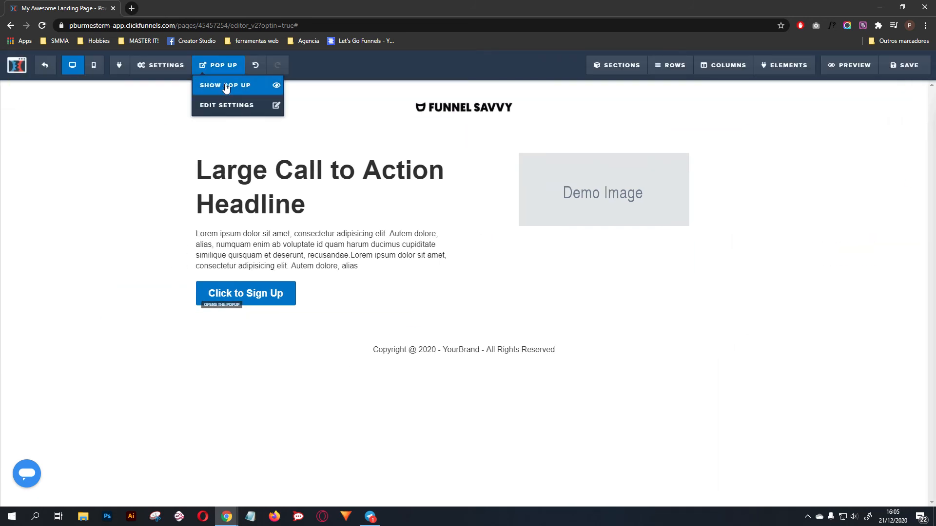
left_click(225, 86)
left_click(493, 156)
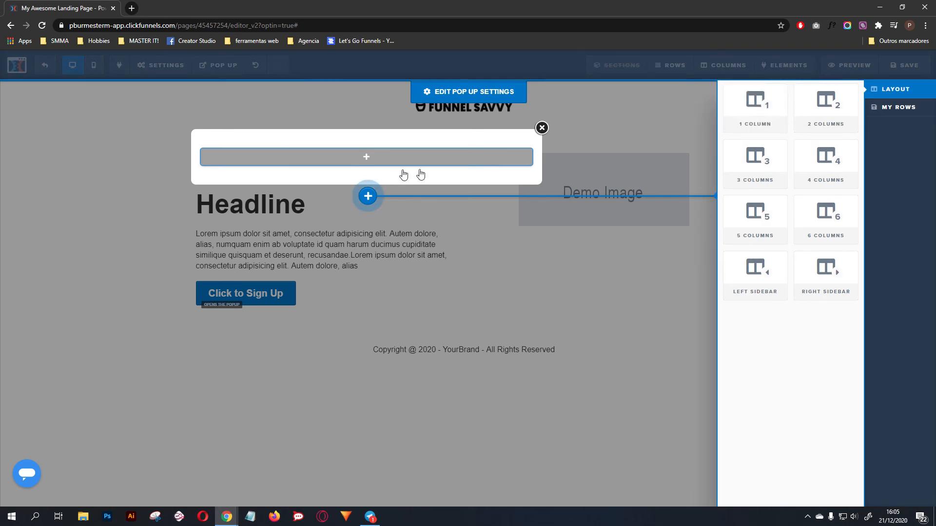
left_click(755, 107)
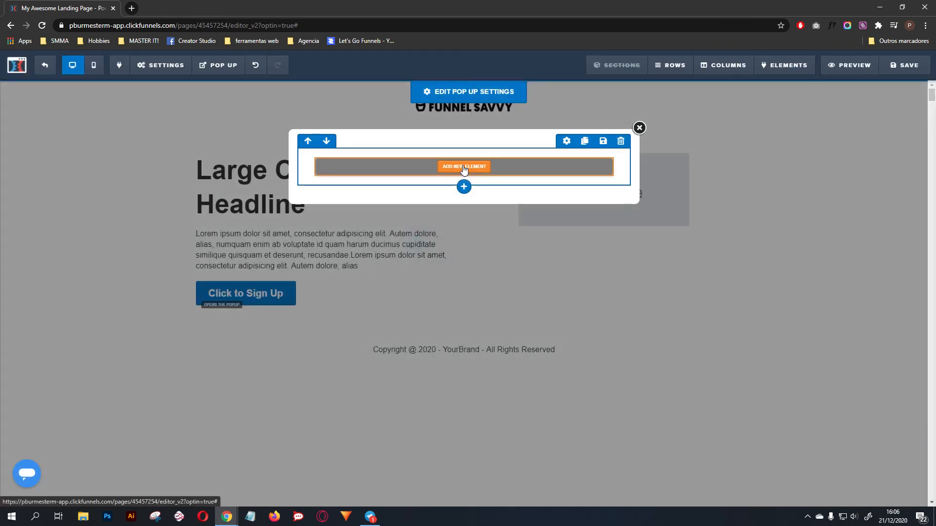
left_click(475, 164)
left_click(753, 152)
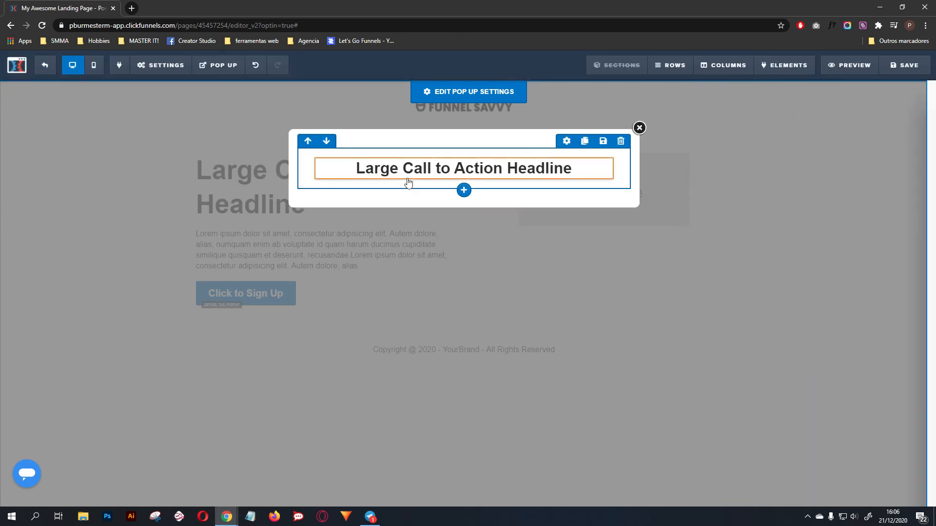
Step: Add a form input field below the pop-up headline and duplicate it
left_click(463, 182)
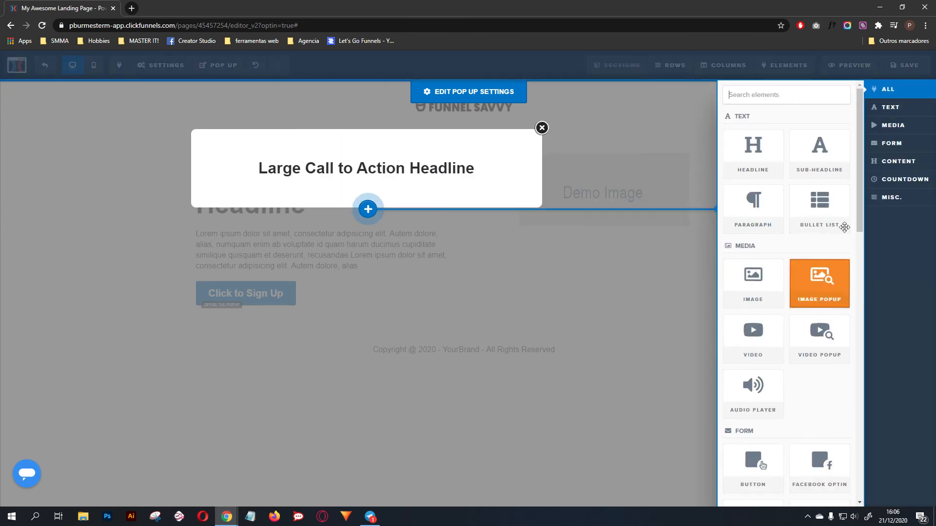
left_click(891, 143)
left_click(757, 208)
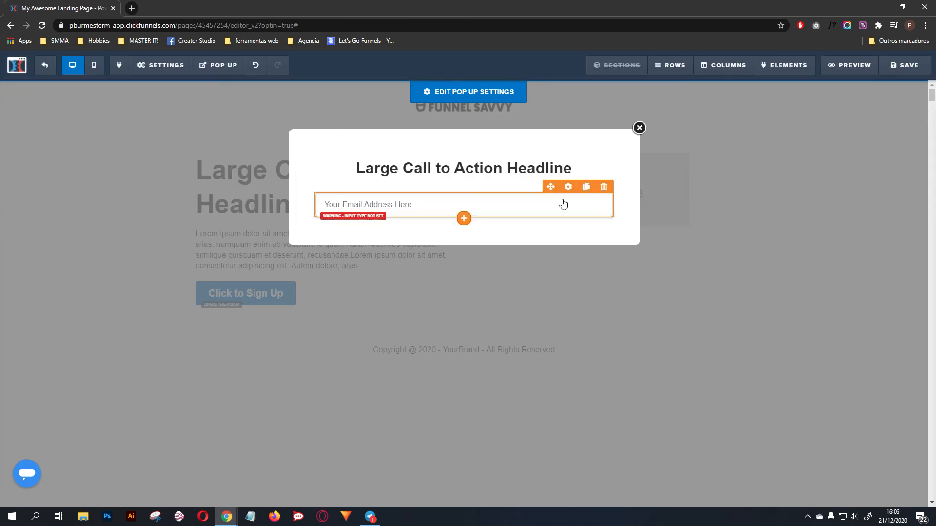
left_click(585, 187)
Step: Set the lower pop-up input field's type to Email Address
left_click(568, 225)
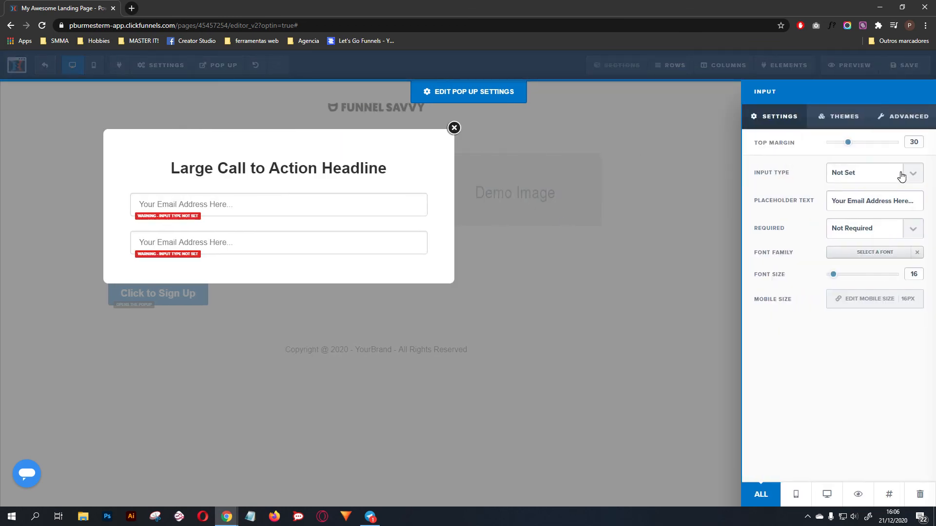
left_click(907, 174)
left_click(839, 224)
left_click(391, 221)
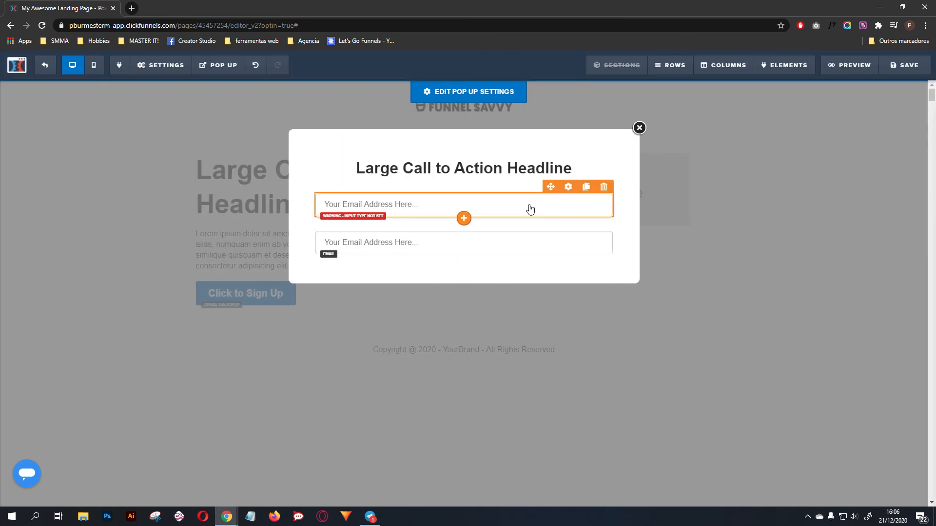
Step: Set the upper pop-up input field's type to Full Name with the placeholder "Name" and make it required
left_click(568, 187)
left_click(908, 173)
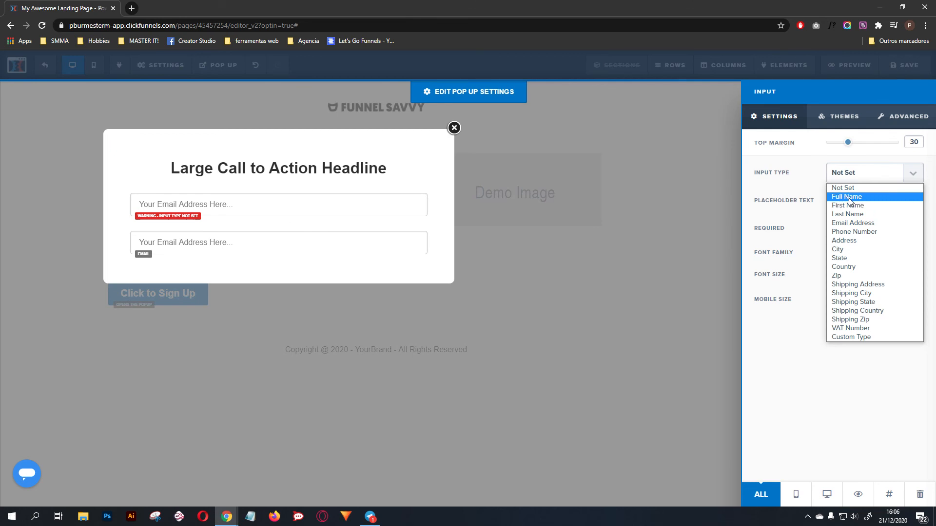
left_click(848, 197)
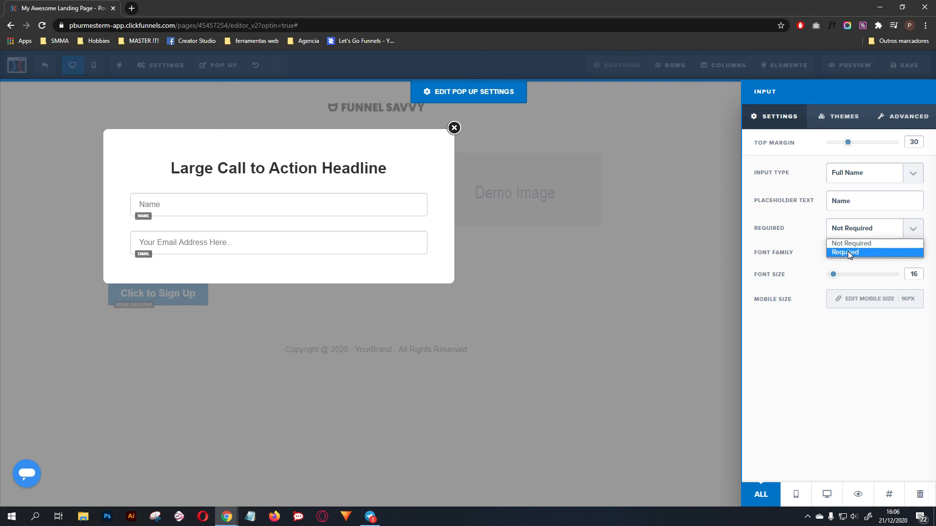
left_click(256, 225)
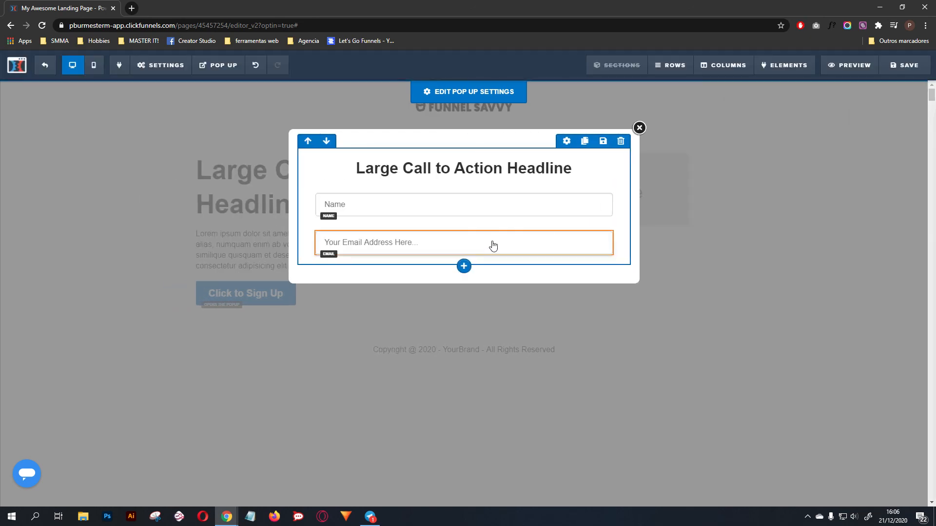
Step: Add a button element below the email field in the pop up
left_click(464, 257)
left_click(893, 127)
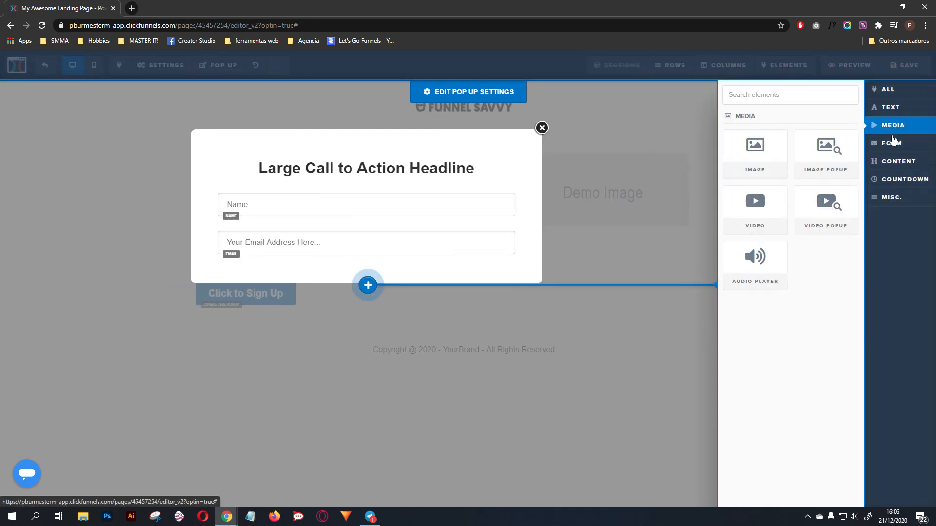
left_click(893, 142)
left_click_drag(705, 169, 549, 267)
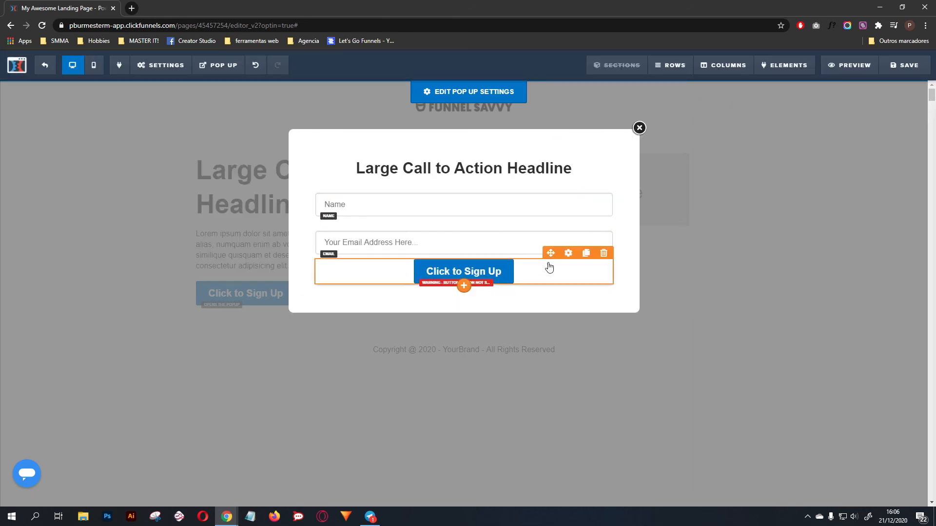
Step: Set the pop-up button's action to Submit Order / Submit Form
left_click(576, 254)
left_click(873, 176)
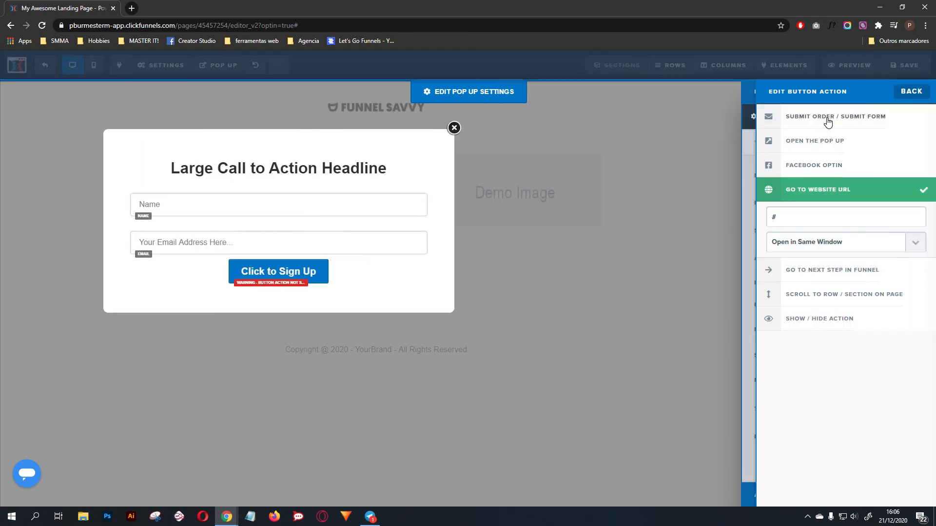
left_click(827, 122)
left_click(666, 227)
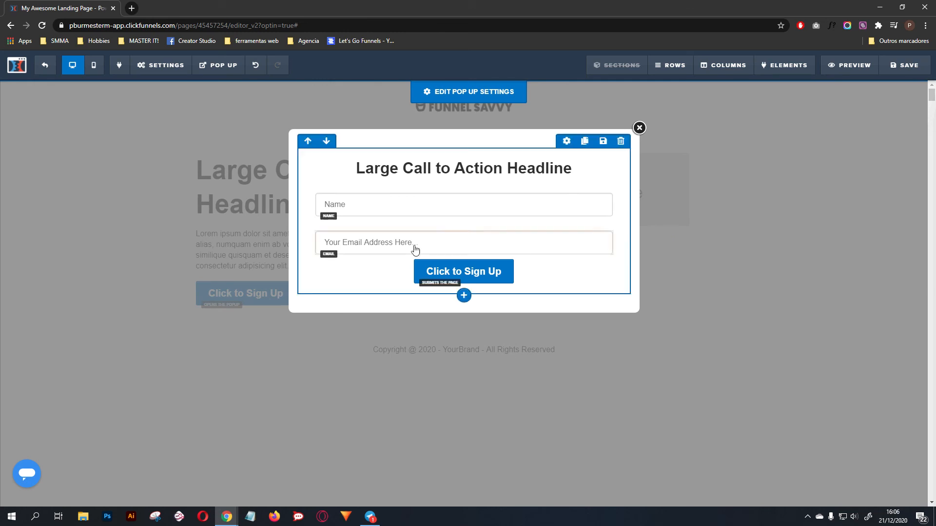